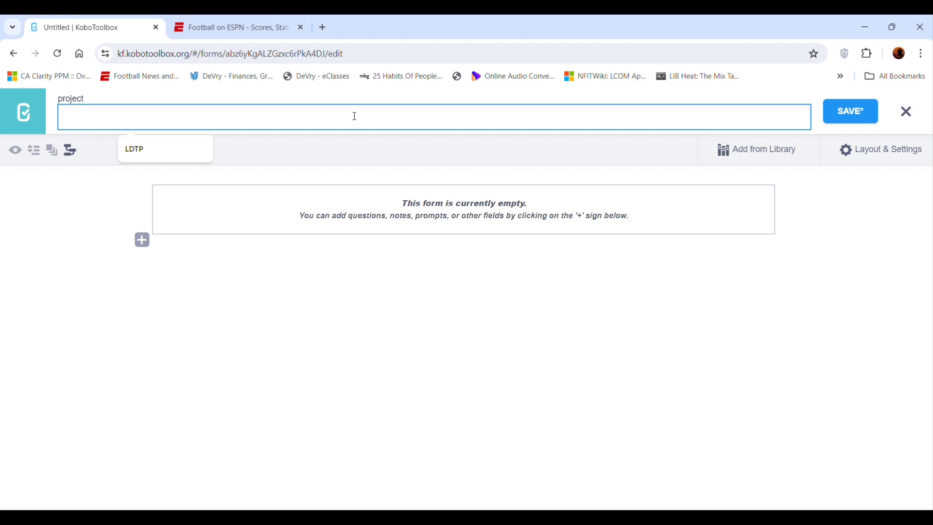
# Step: Title the form "ABC Form" and add a Text question labelled "Interviewer Name:"
pyautogui.write('ABC Form')
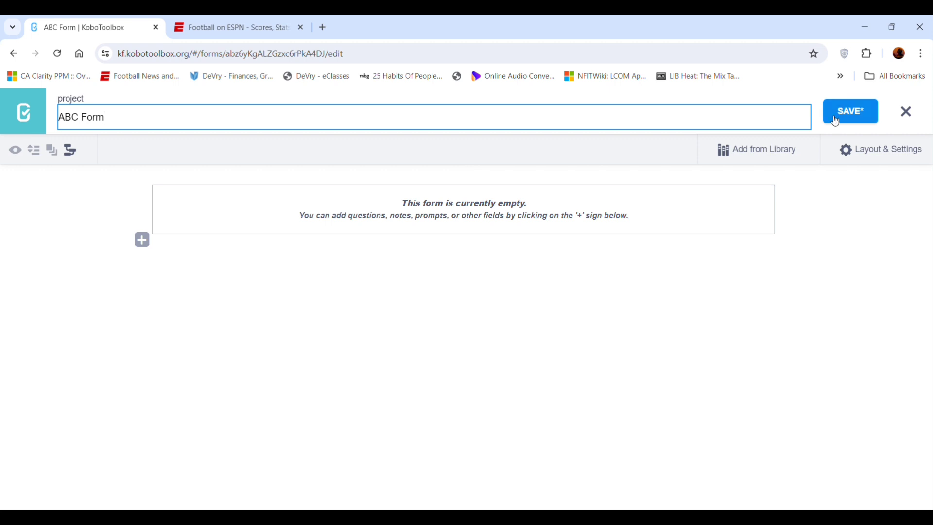
pyautogui.click(142, 241)
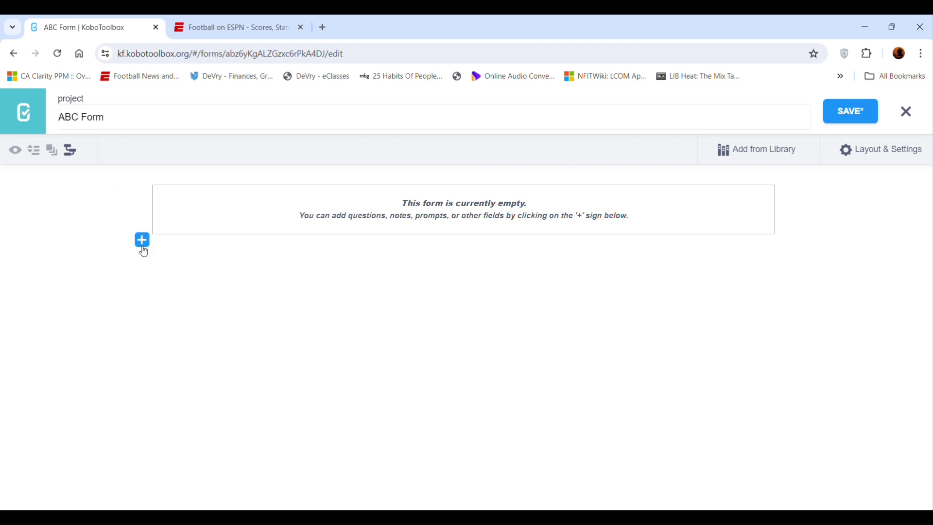
pyautogui.click(126, 252)
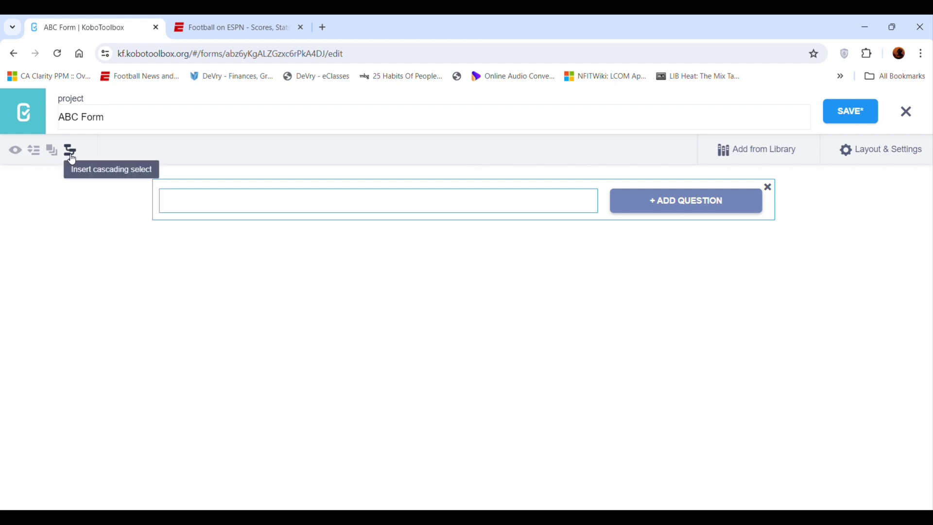
pyautogui.click(193, 203)
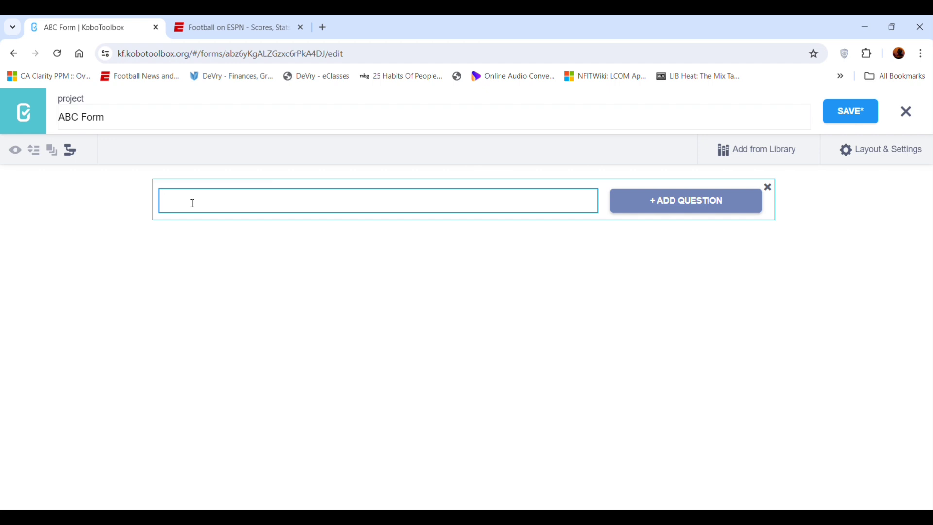
pyautogui.write('Interviewer Name:')
pyautogui.click(665, 201)
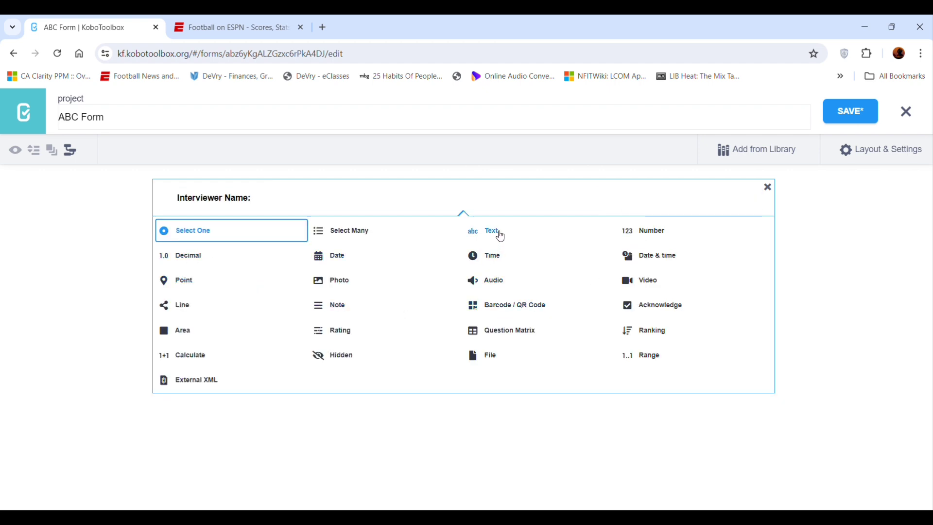
pyautogui.click(492, 231)
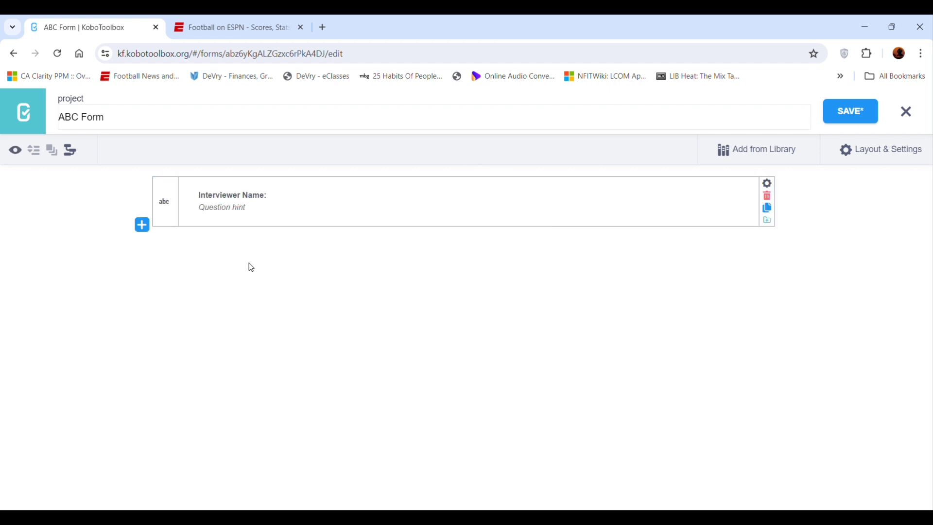
# Step: Add a Text question labelled "Interviewer Number:" below the Interviewer Name question
pyautogui.click(143, 226)
pyautogui.write('I')
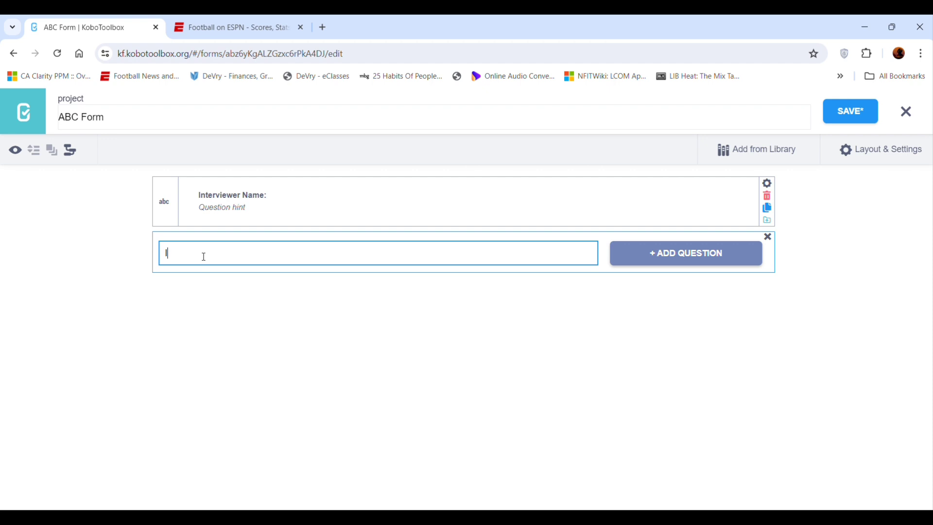
pyautogui.write('nterviewer Number:')
pyautogui.click(667, 257)
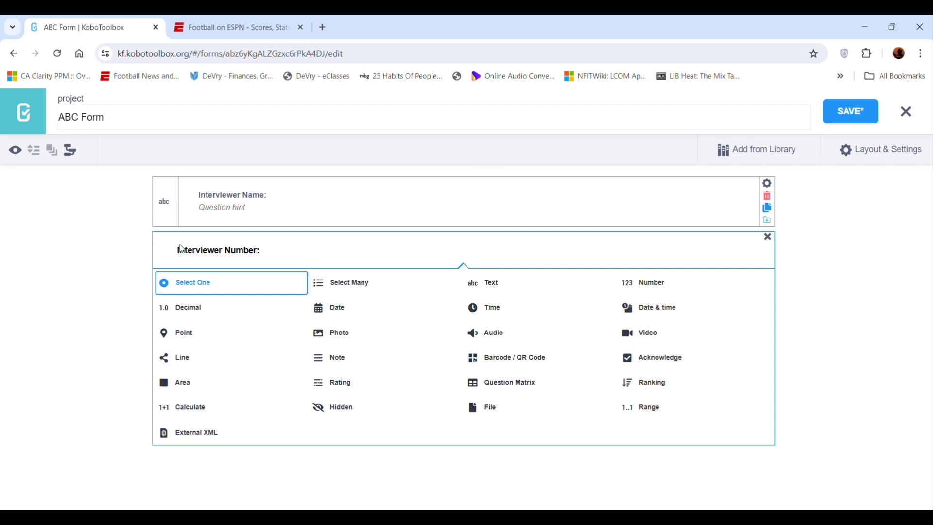
pyautogui.click(497, 286)
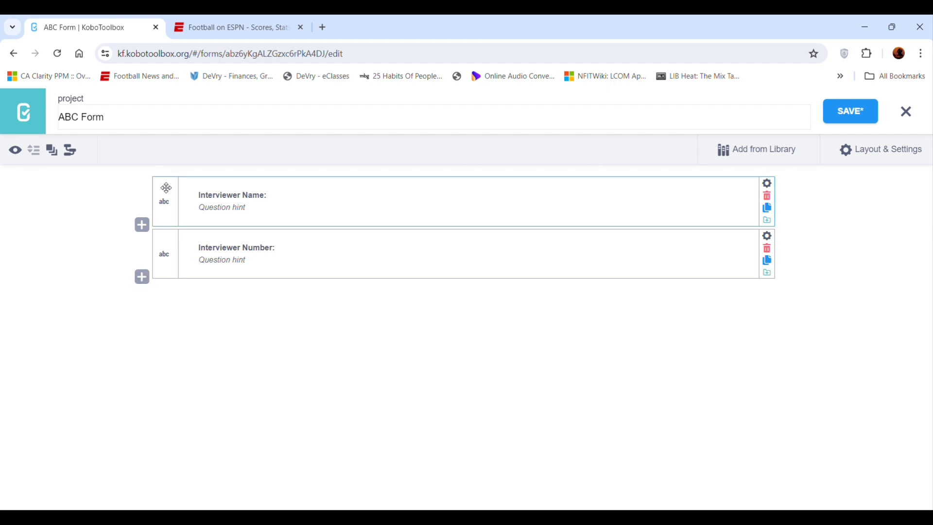
# Step: Put the Interviewer Name question into a new group and name the group "Interviewer Info"
pyautogui.click(52, 151)
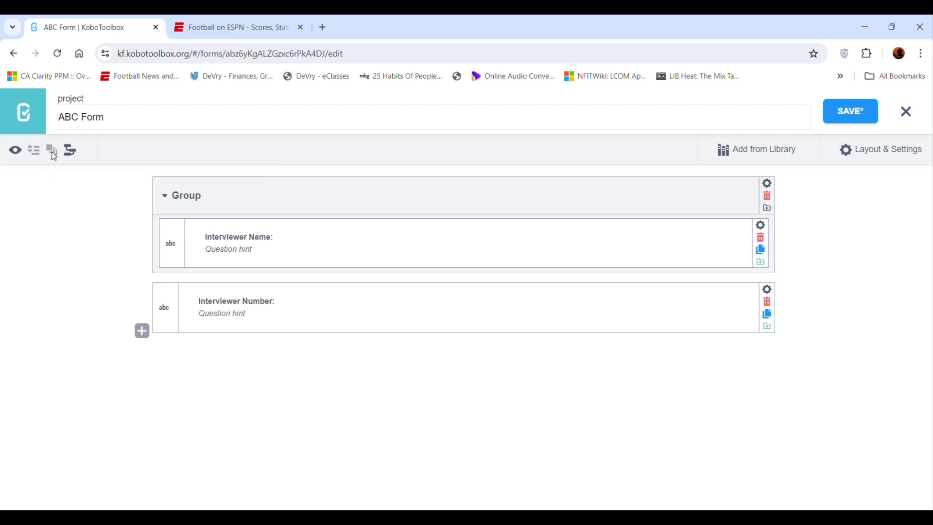
pyautogui.click(189, 195)
pyautogui.doubleClick(190, 196)
pyautogui.press('BackSpace')
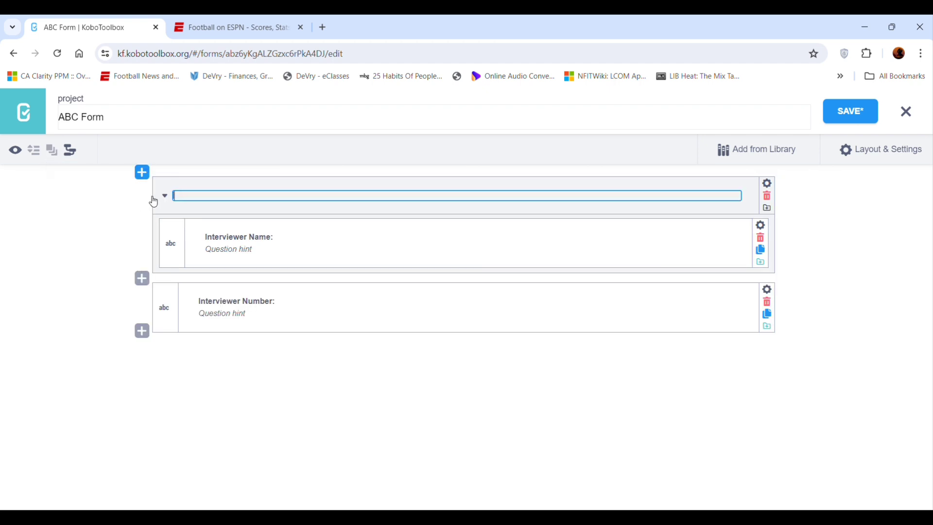
pyautogui.write('Interviewer Info')
pyautogui.press('Return')
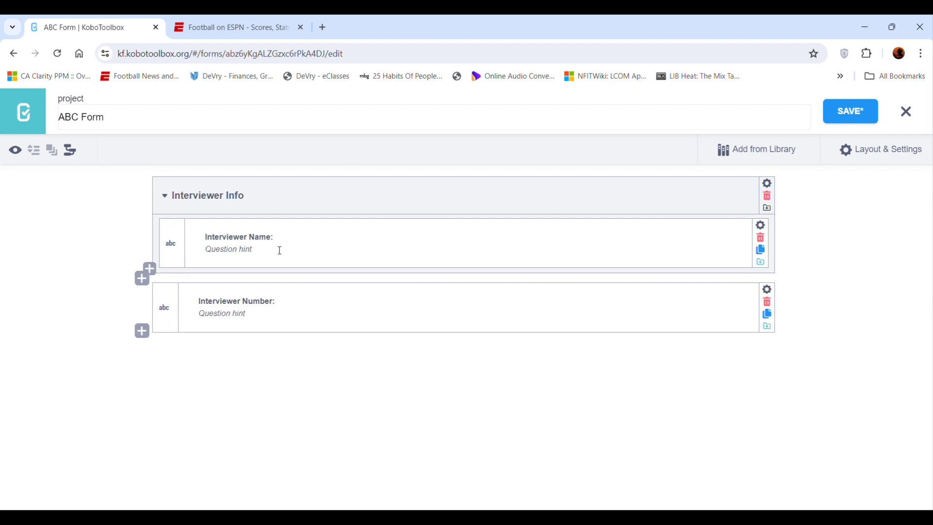
# Step: Add a Number question "Interviewer Code:" to the Interviewer Info group and move the Interviewer Number question into the group above it
pyautogui.click(150, 268)
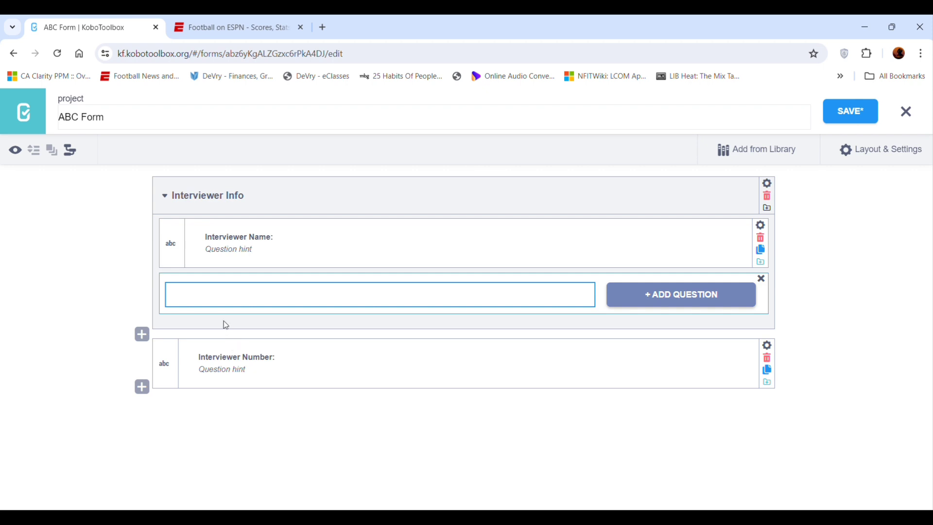
pyautogui.write('Interviewer Code:')
pyautogui.press('Return')
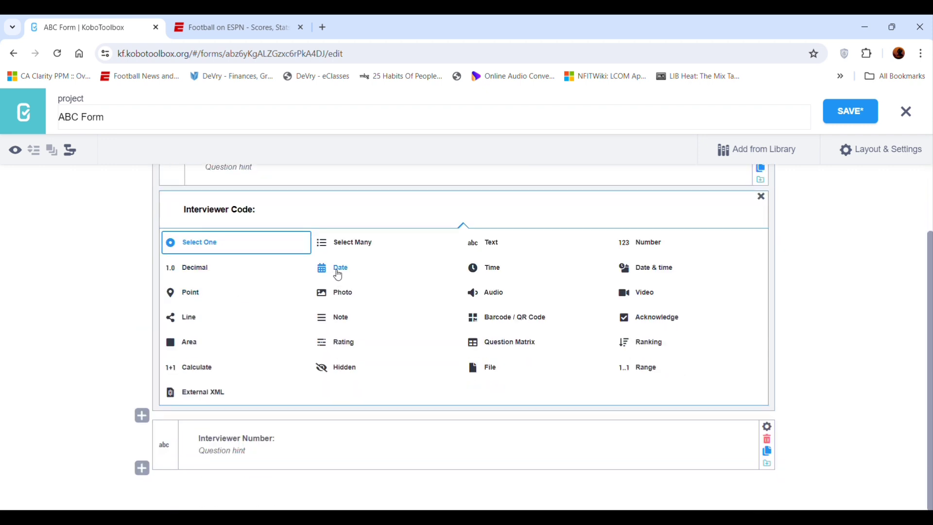
pyautogui.click(640, 242)
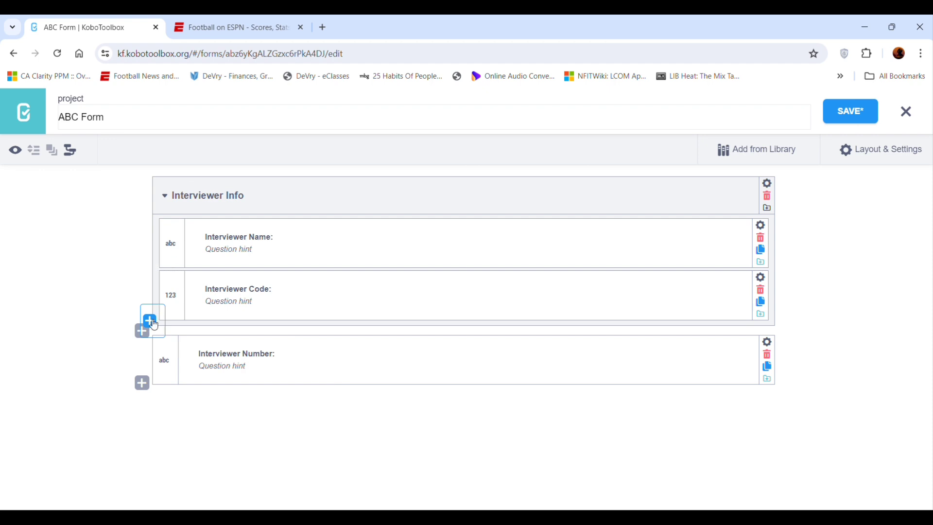
pyautogui.moveTo(159, 346); pyautogui.dragTo(167, 281)
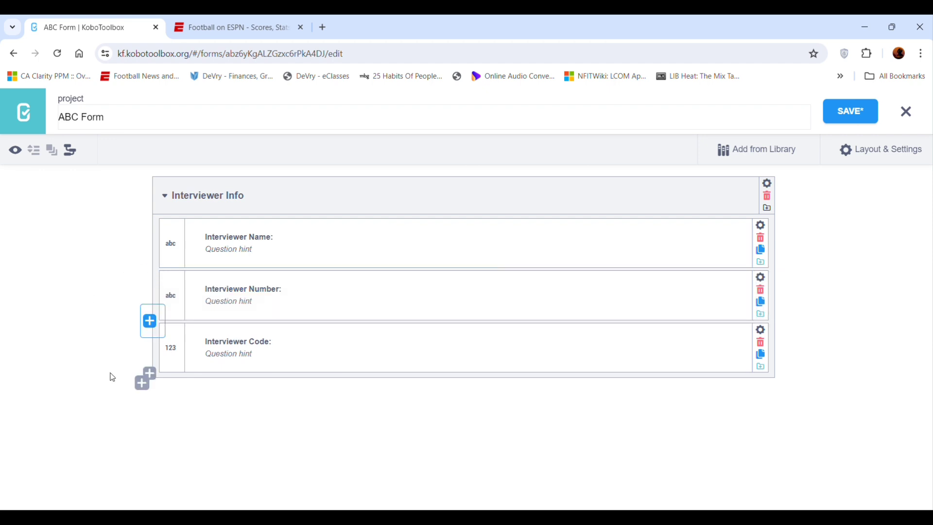
pyautogui.click(154, 325)
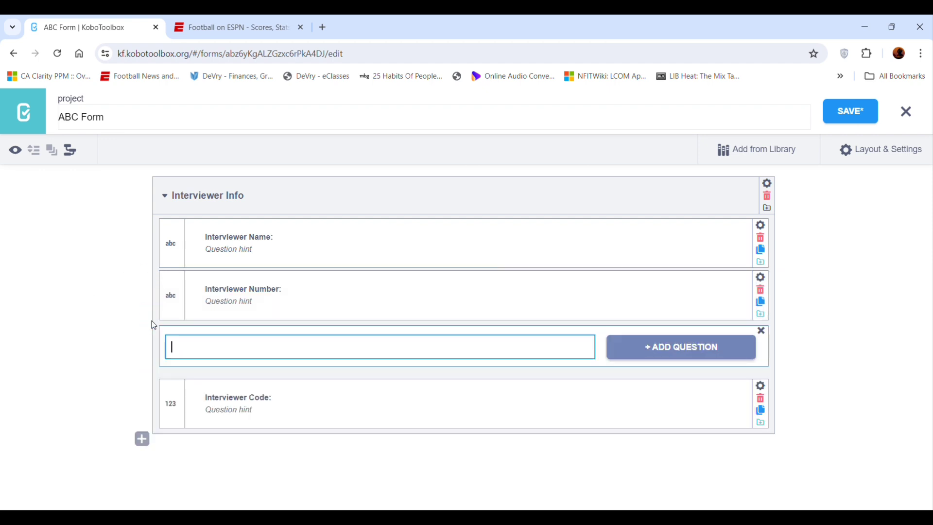
pyautogui.click(762, 331)
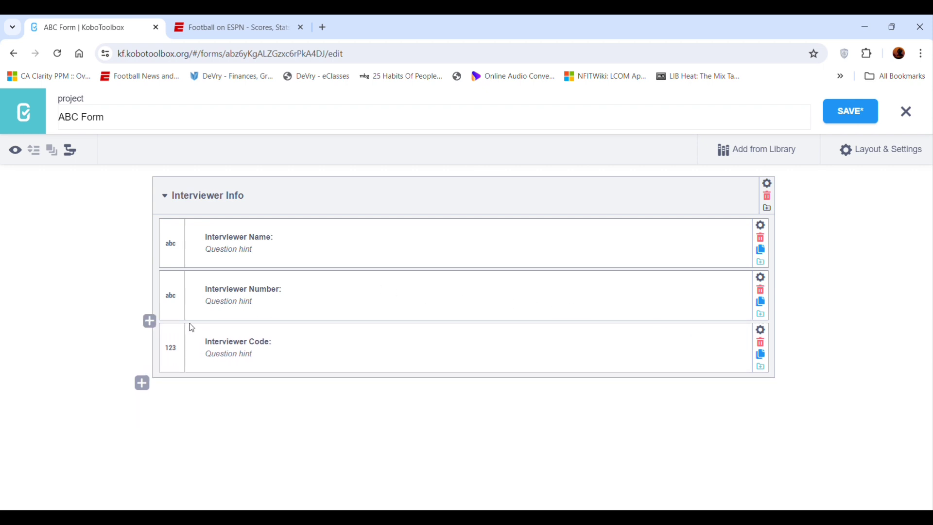
pyautogui.moveTo(143, 381)
pyautogui.click(141, 385)
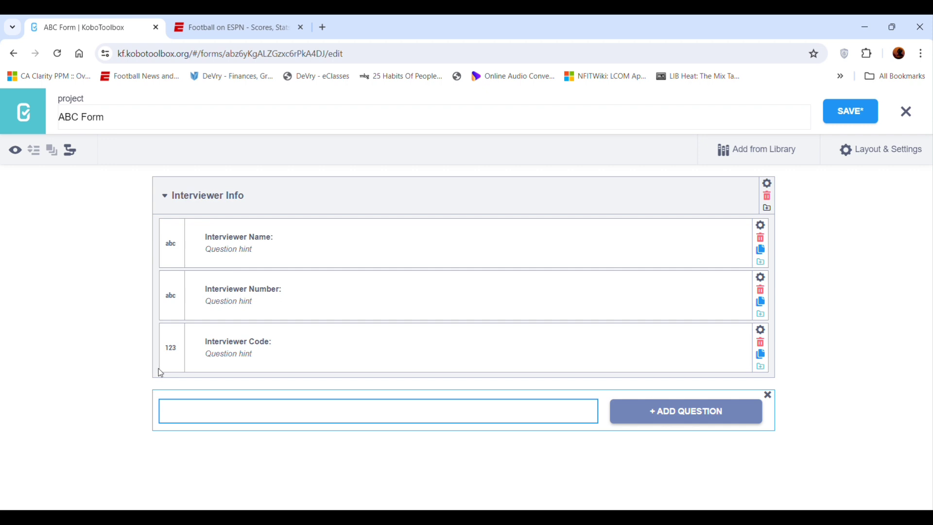
pyautogui.click(767, 395)
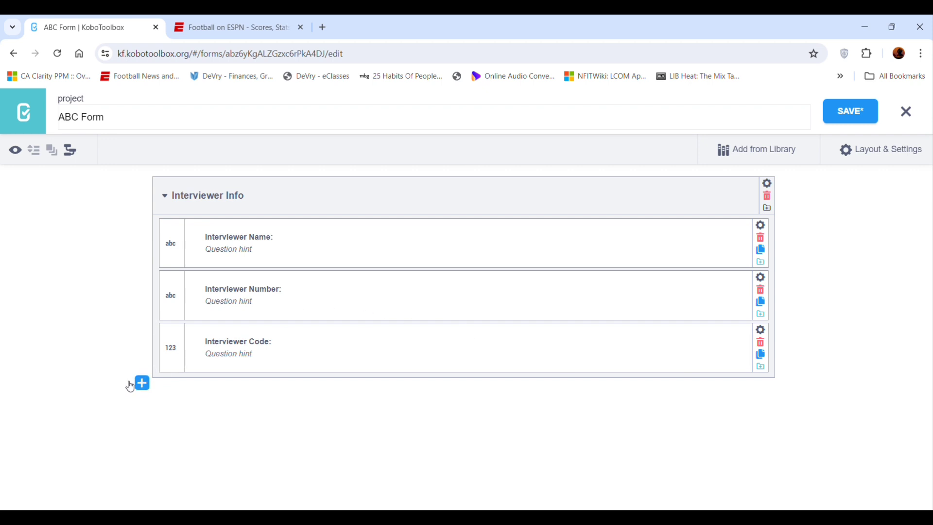
# Step: Add a Text question labelled "Respondent Name:" below and outside the Interviewer Info group
pyautogui.moveTo(161, 373)
pyautogui.click(143, 384)
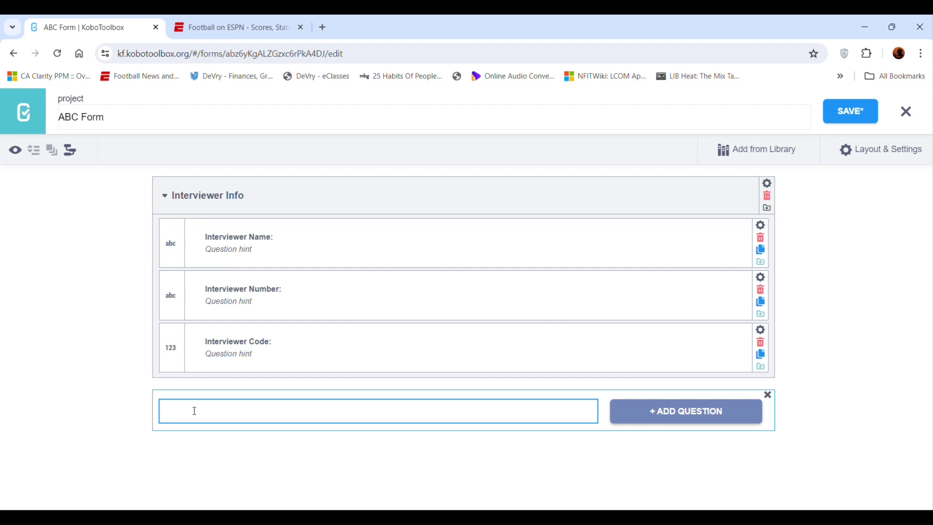
pyautogui.write('Respondent Name:')
pyautogui.click(685, 416)
pyautogui.scroll(-2, 686, 420)
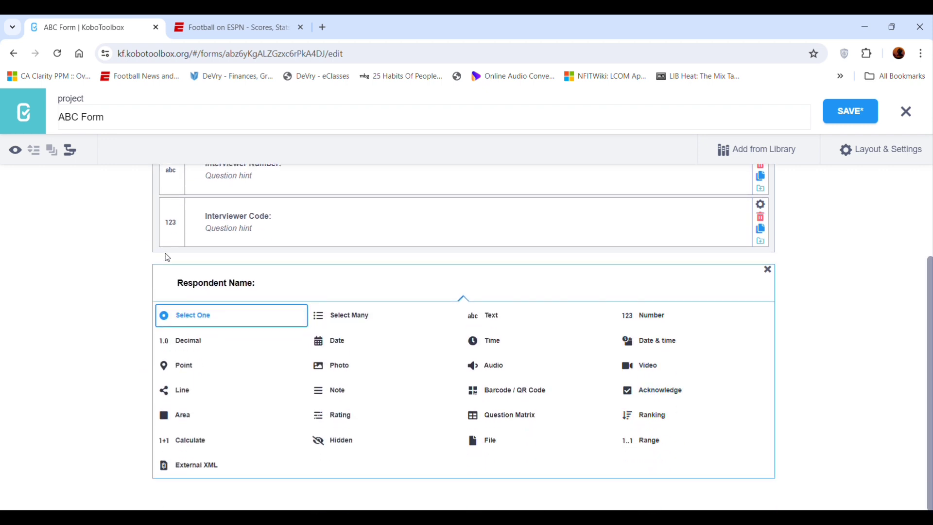
pyautogui.click(491, 315)
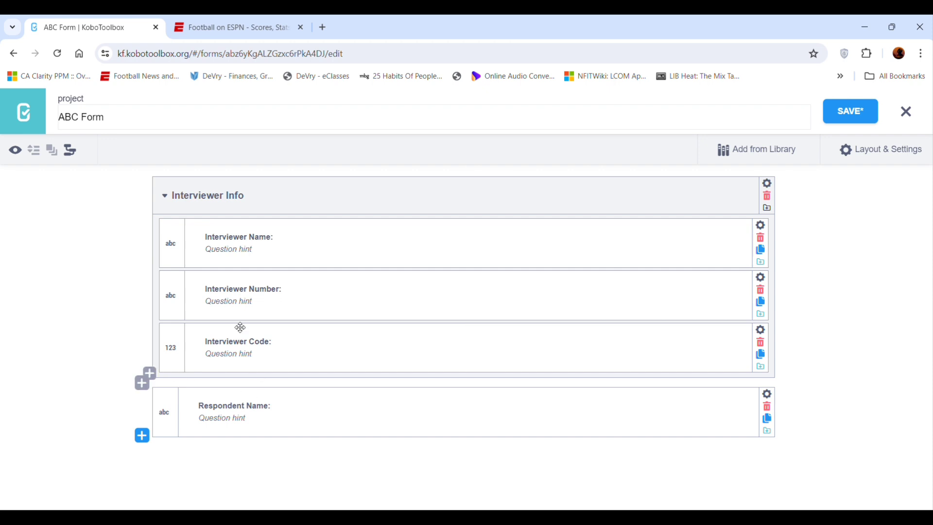
# Step: Relabel the Interviewer Number question as "Interviewer Mobile #:" and move the Interviewer Code question to the start of its group
pyautogui.click(254, 286)
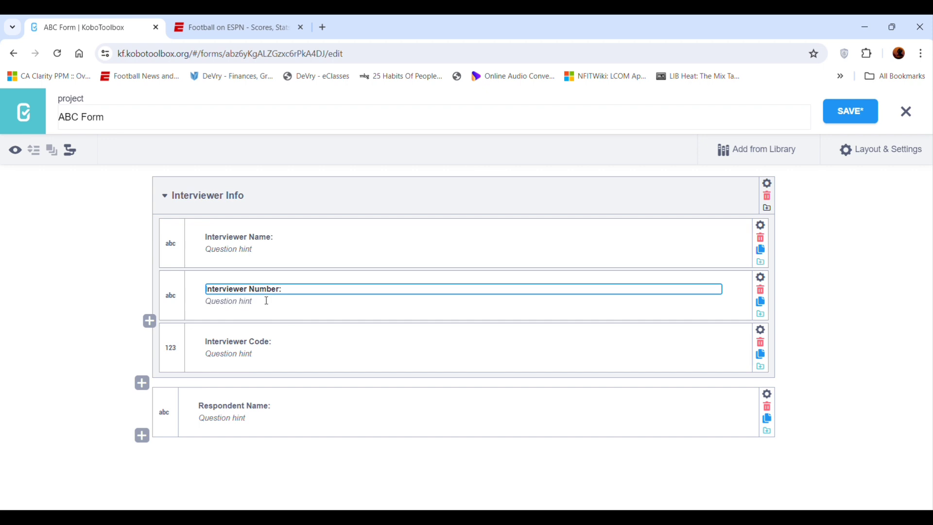
pyautogui.click(278, 289)
pyautogui.press('BackSpace')
pyautogui.press('BackSpace')
pyautogui.press('BackSpace')
pyautogui.press('BackSpace')
pyautogui.press('BackSpace')
pyautogui.press('BackSpace')
pyautogui.write('Mobile #')
pyautogui.press('Return')
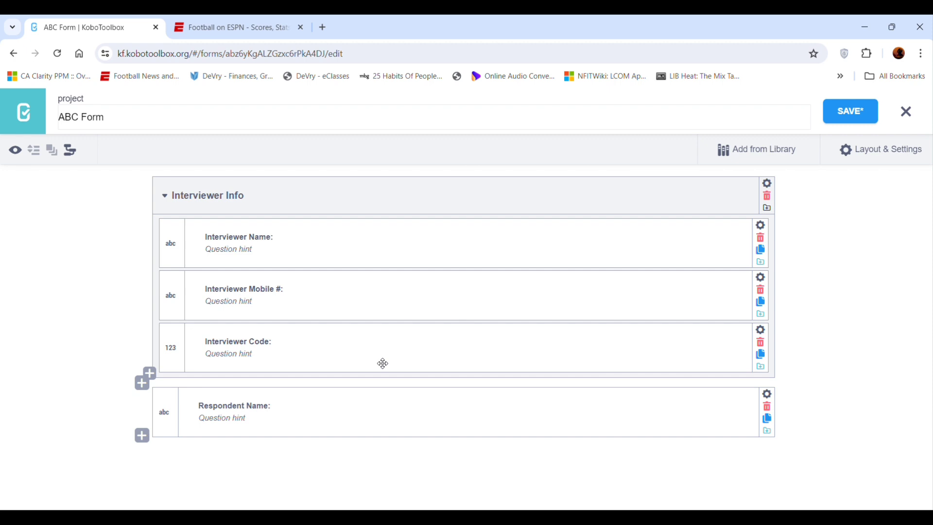
pyautogui.moveTo(177, 337); pyautogui.dragTo(175, 240)
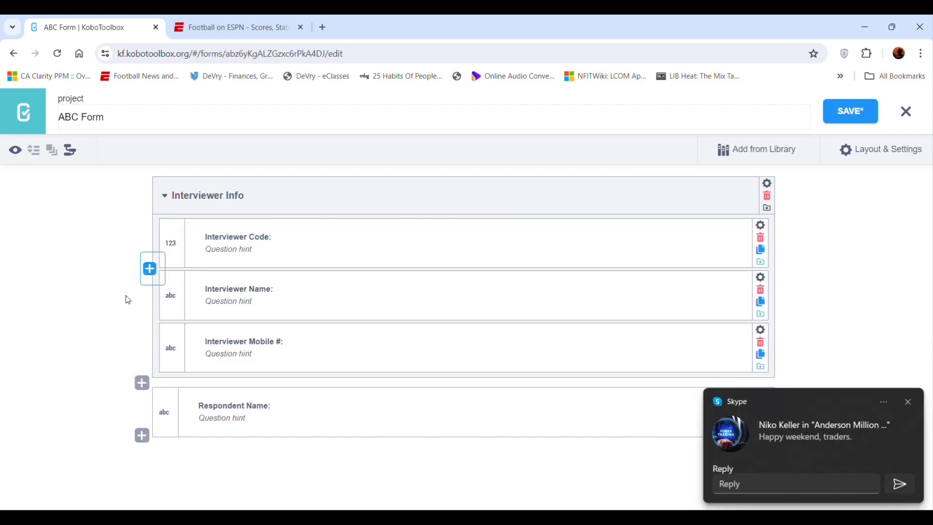
# Step: Put the Respondent Name question into a new group and name the group "Respondent Info"
pyautogui.click(161, 398)
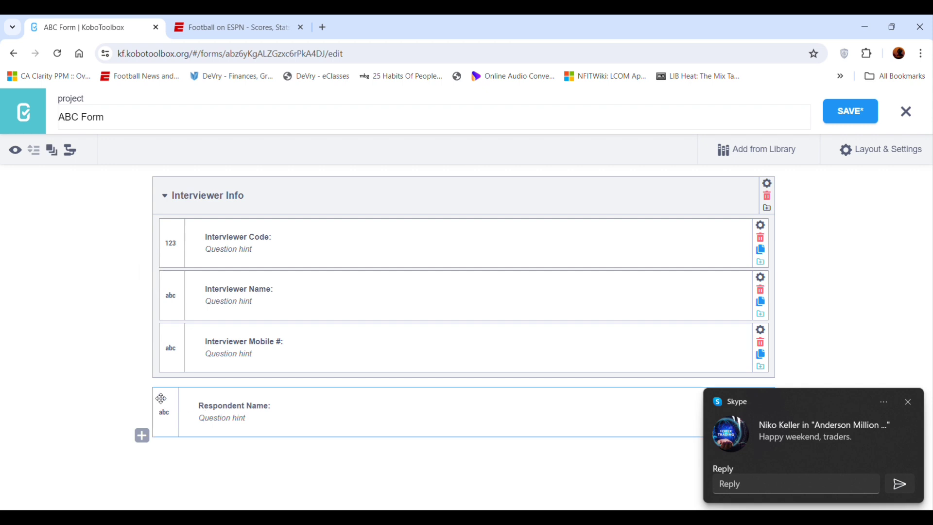
pyautogui.click(54, 156)
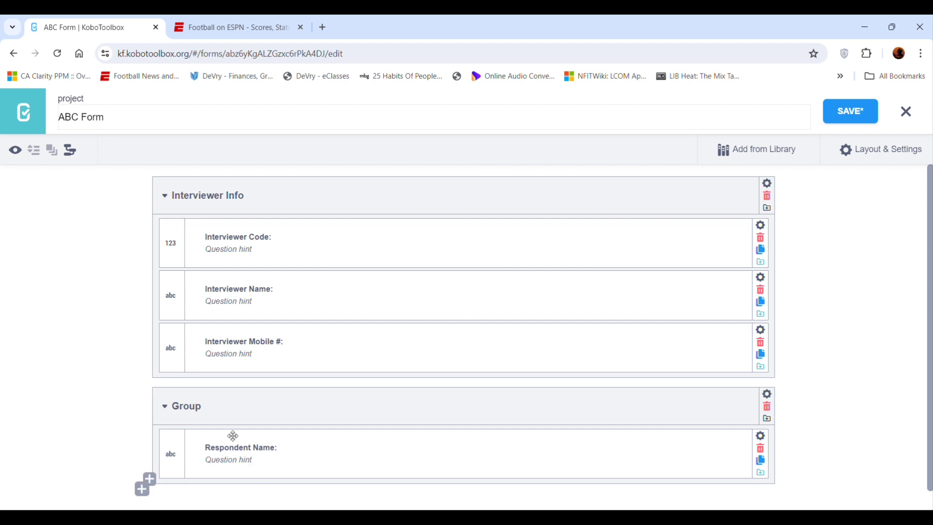
pyautogui.click(209, 406)
pyautogui.write('R')
pyautogui.write('espo')
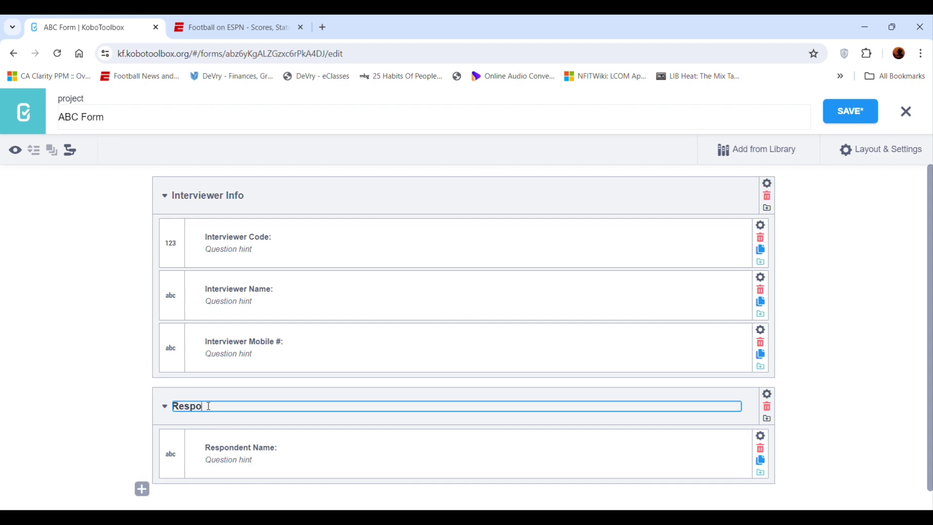
pyautogui.write('ndent Info')
pyautogui.press('Return')
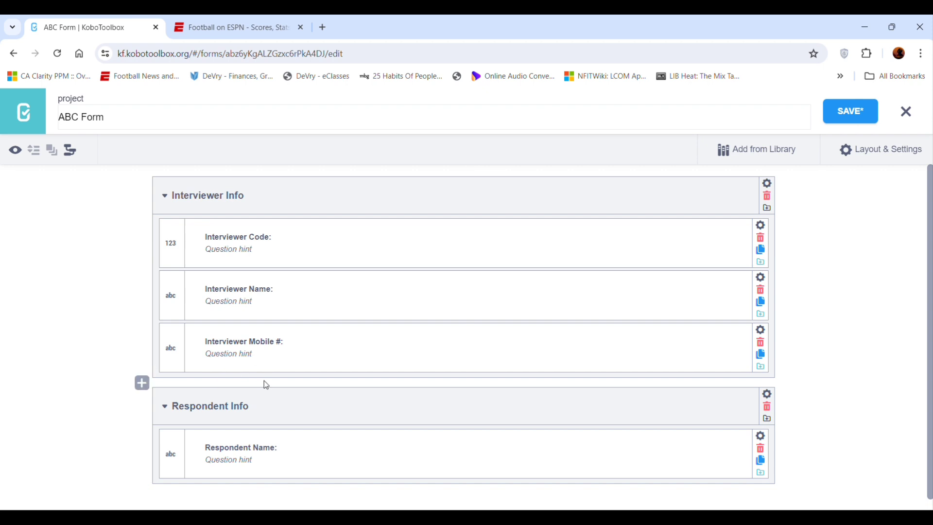
# Step: Add a Select One question labelled "Age Range" below Respondent Name within the Respondent Info group
pyautogui.scroll(-1, 817, 379)
pyautogui.moveTo(257, 424)
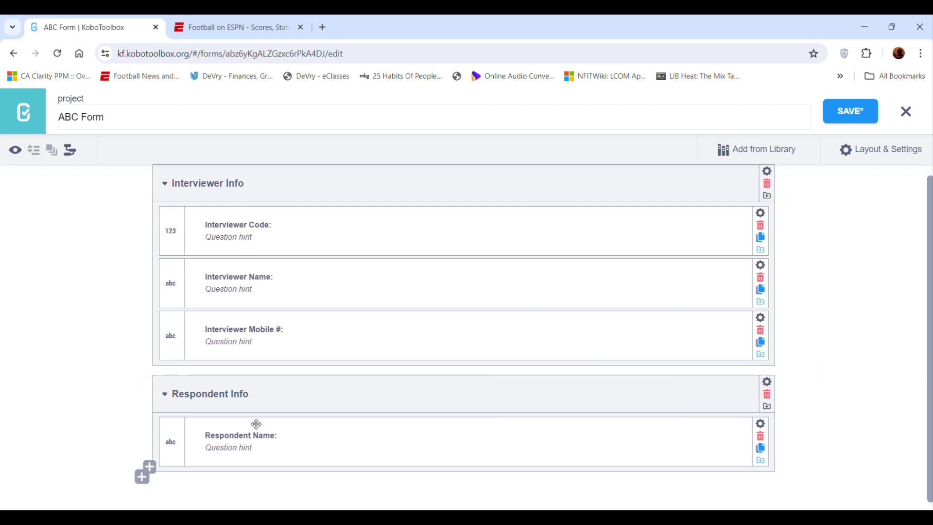
pyautogui.click(151, 466)
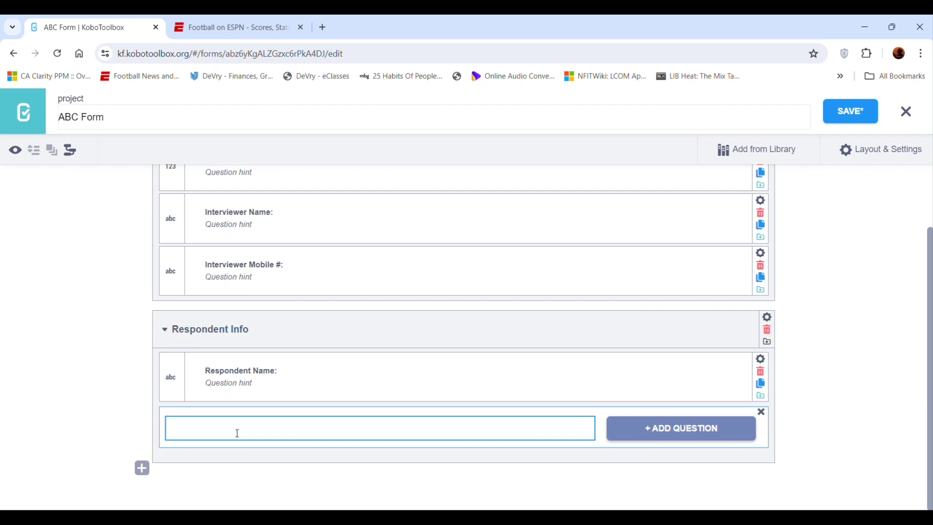
pyautogui.write('Age Range')
pyautogui.click(660, 437)
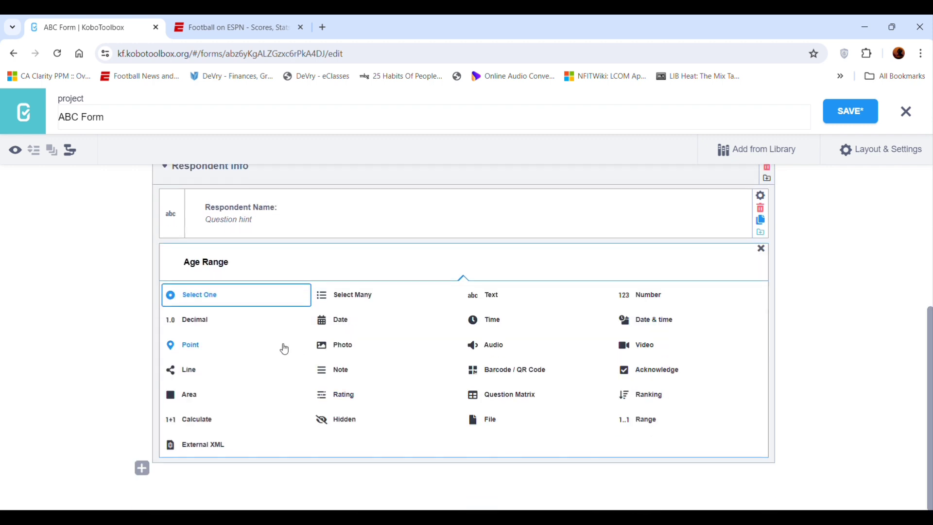
pyautogui.click(207, 301)
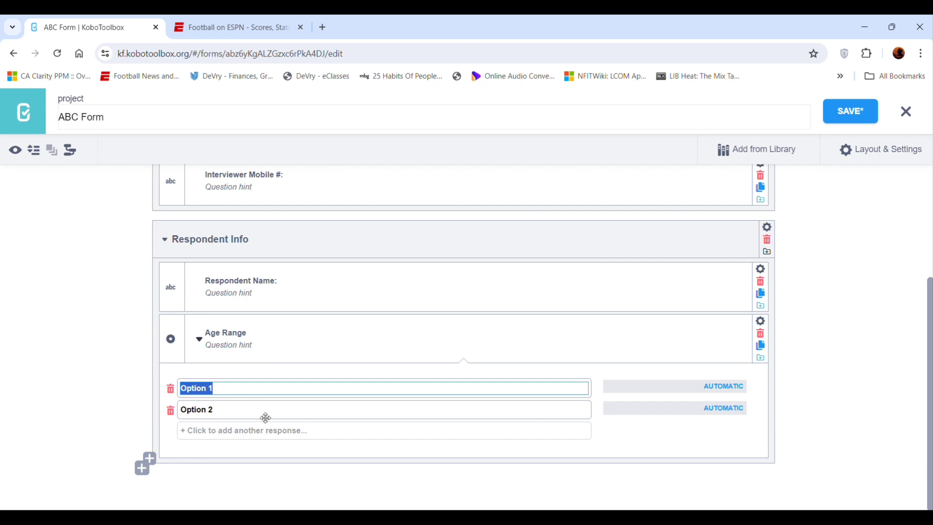
# Step: Set the first two response options of the Age Range question to "18-29" and "30-39"
pyautogui.write('18-25')
pyautogui.press('BackSpace')
pyautogui.write('9')
pyautogui.press('Tab')
pyautogui.press('Tab')
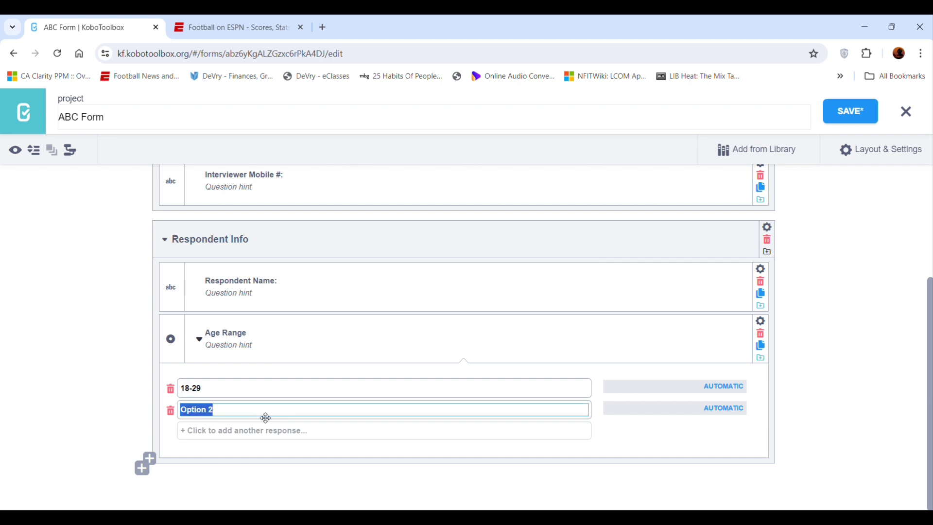
pyautogui.write('30-39')
pyautogui.press('Tab')
pyautogui.press('Tab')
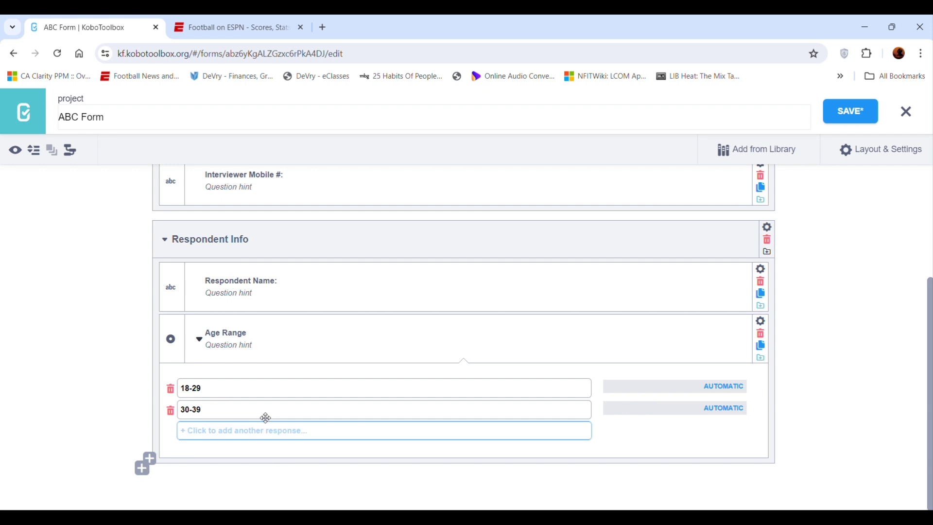
# Step: Add a third response option "40-49" to the Age Range question
pyautogui.press('Return')
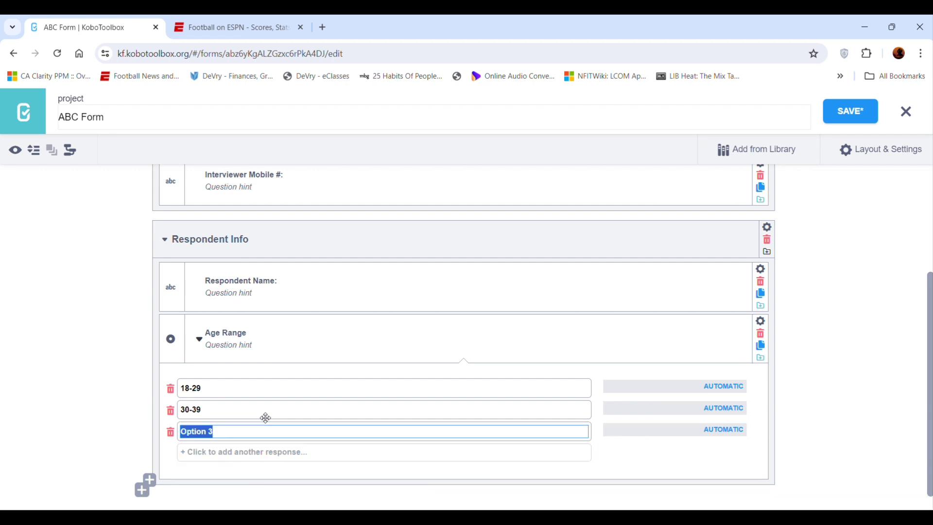
pyautogui.write('40-')
pyautogui.write('40')
pyautogui.press('BackSpace')
pyautogui.write('9')
pyautogui.press('Tab')
pyautogui.press('Tab')
# Step: Add two more response options, "50-59" and "60 & Above", to the Age Range question
pyautogui.press('Return')
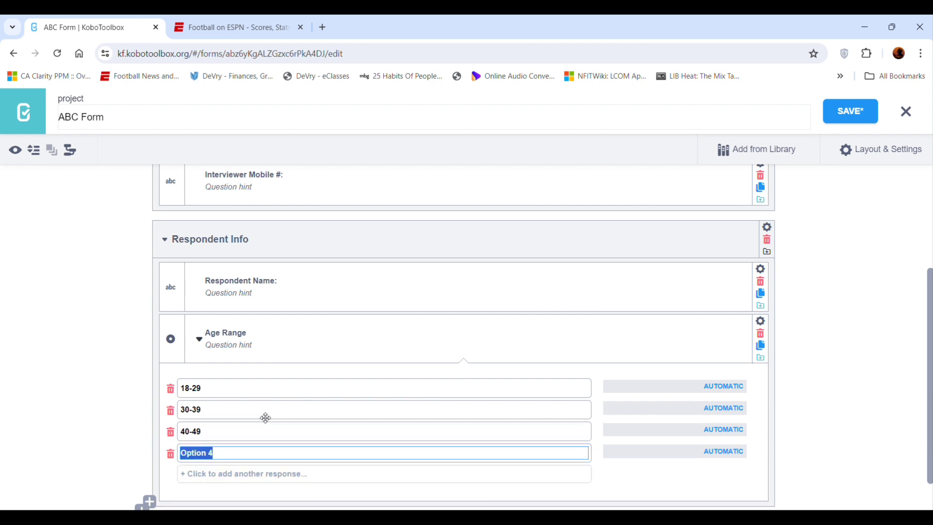
pyautogui.write('50-59')
pyautogui.press('Tab')
pyautogui.press('Tab')
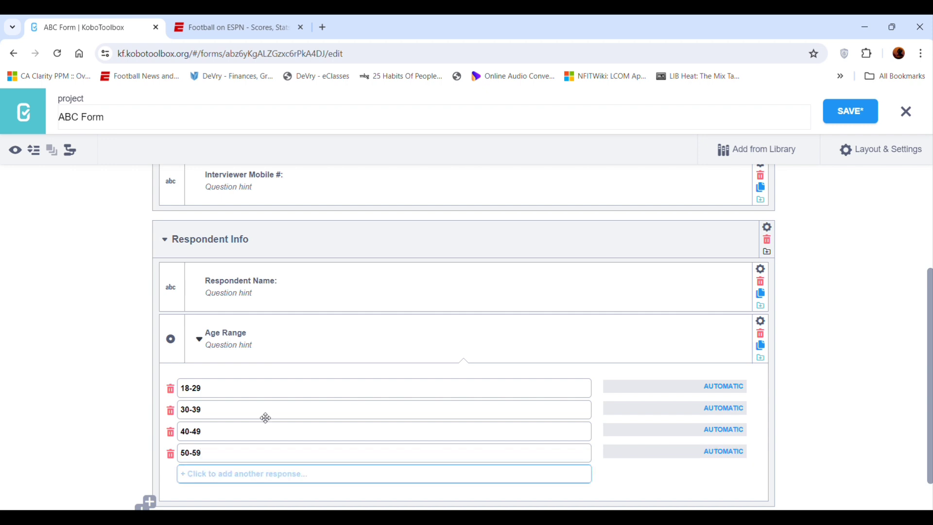
pyautogui.press('Return')
pyautogui.write('6')
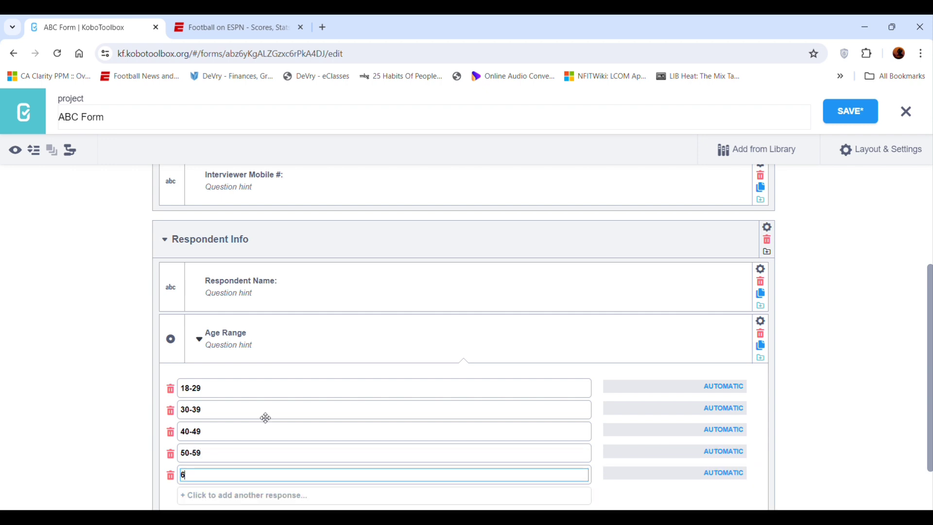
pyautogui.write('0 & Above')
pyautogui.press('Tab')
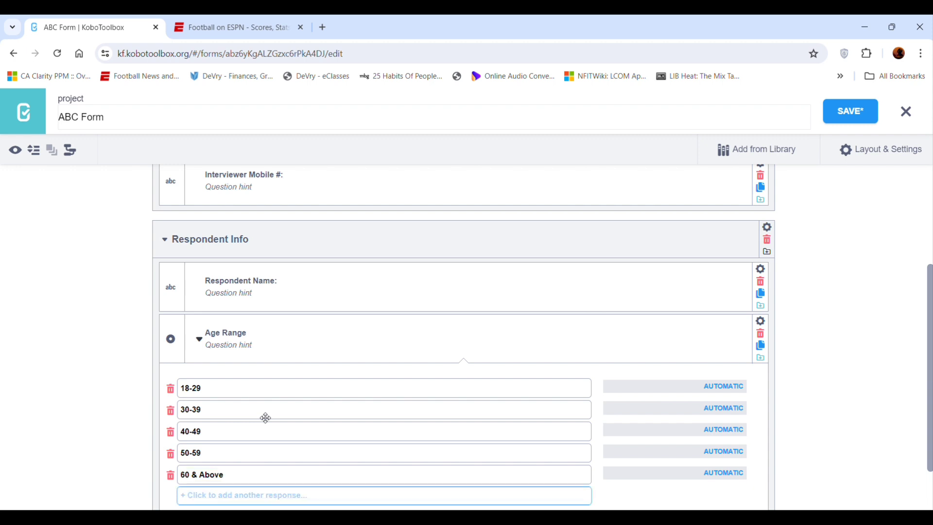
# Step: Add a Select One question labelled "Education Level" below Age Range within the Respondent Info group
pyautogui.scroll(-1, 198, 389)
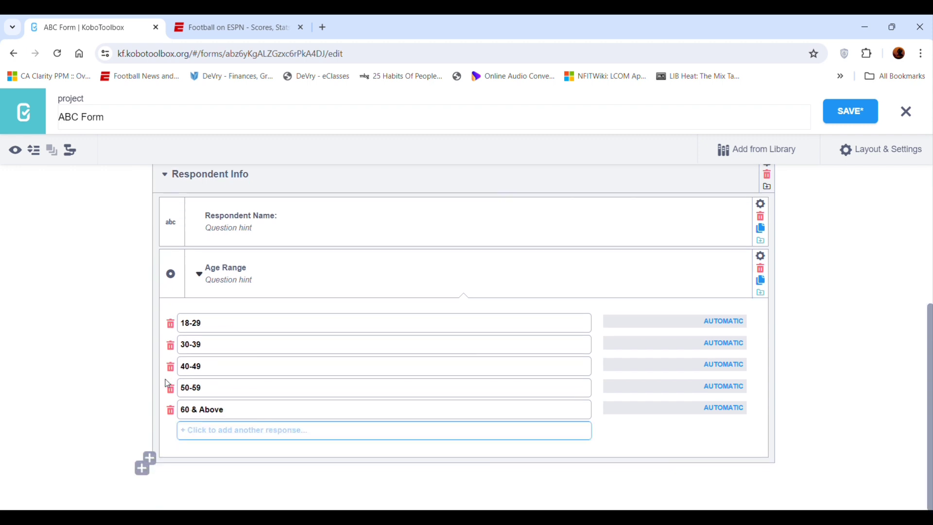
pyautogui.click(149, 459)
pyautogui.scroll(-1, 130, 407)
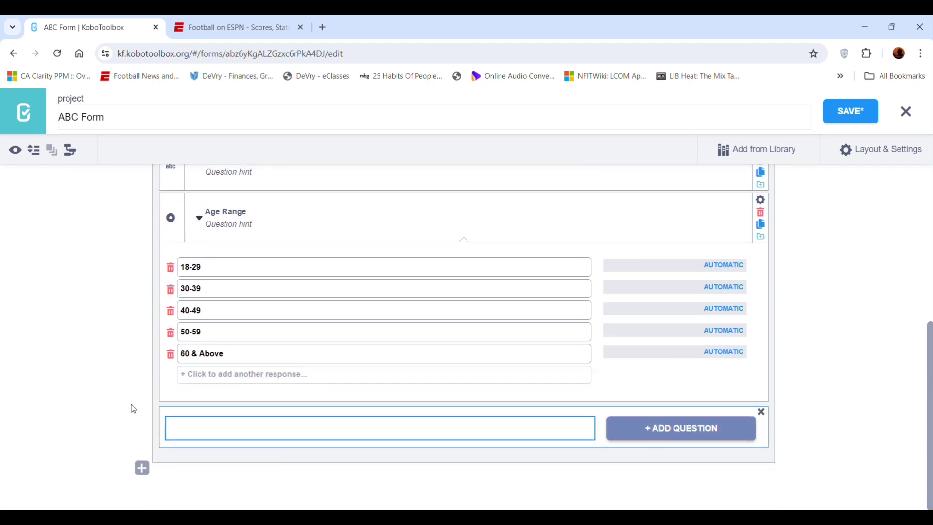
pyautogui.write('Education Level')
pyautogui.click(650, 428)
pyautogui.scroll(-3, 277, 462)
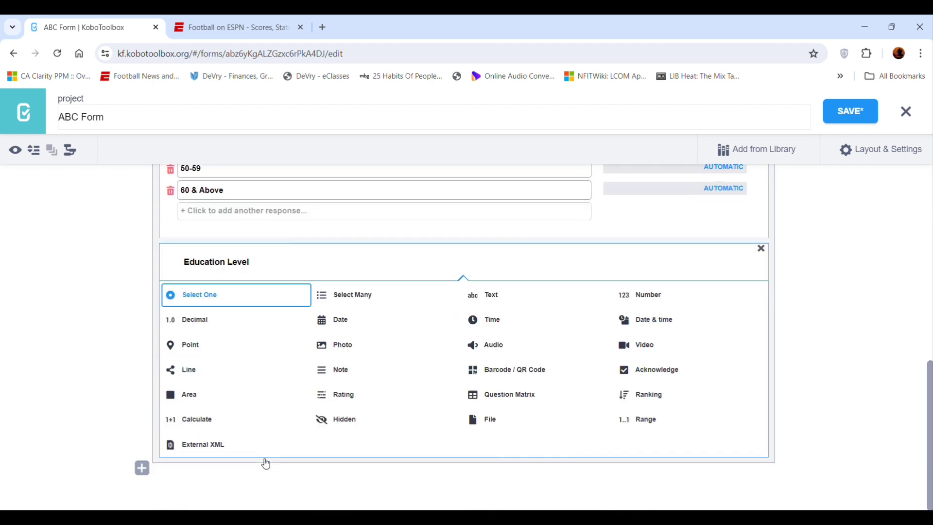
pyautogui.click(222, 304)
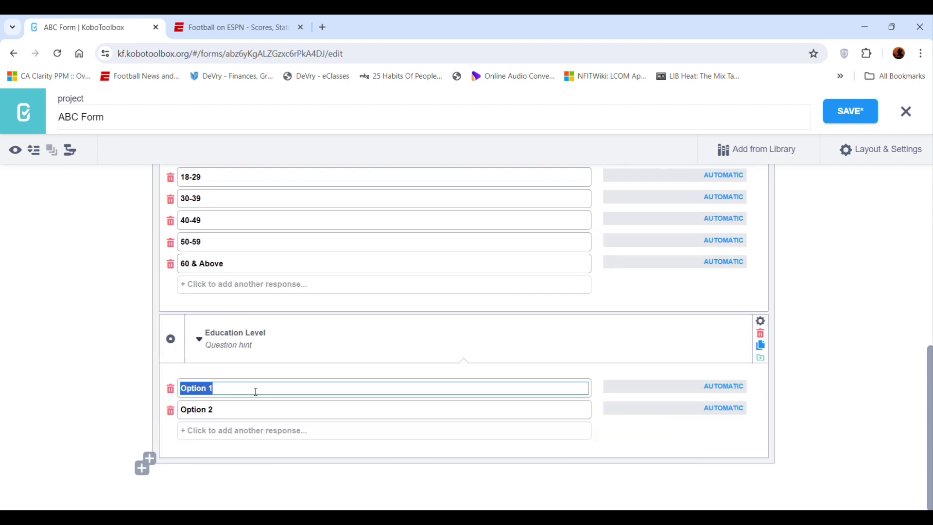
# Step: Set the Education Level options to No formal education, High School (Unfinished), High School Diploma, College (Unfinished), Bachelor's Degree and Masters & Higher
pyautogui.write('No formal ed')
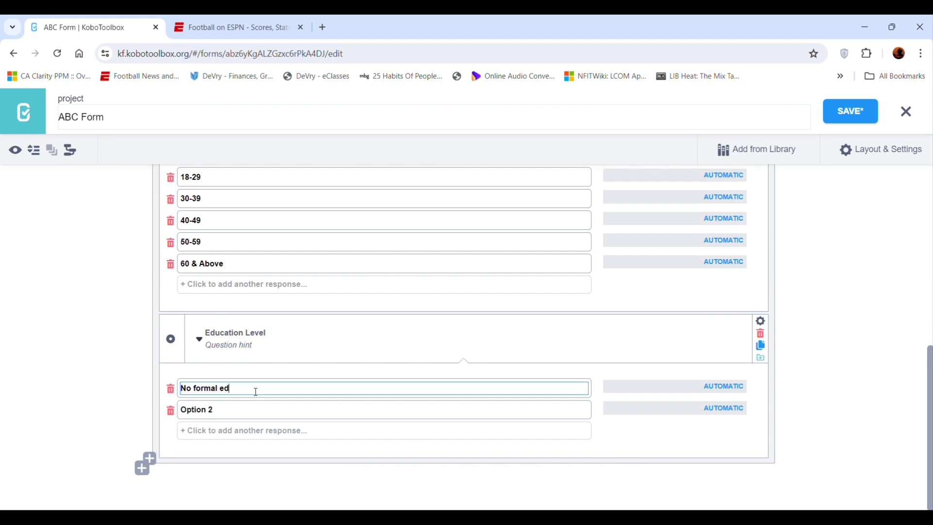
pyautogui.write('ucation')
pyautogui.press('Tab')
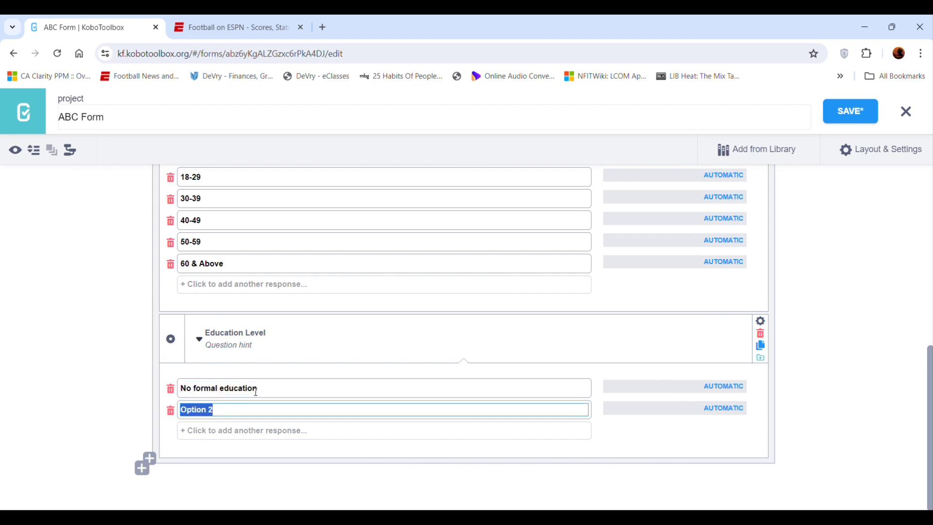
pyautogui.press('Return')
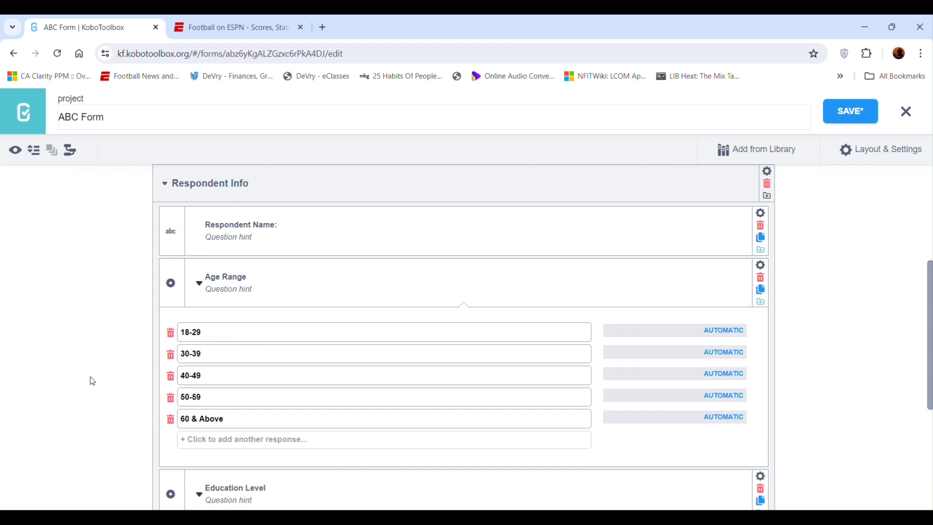
# Step: Add a Point question labelled "GPS Location" below Education Level within the Respondent Info group
pyautogui.scroll(3, 90, 379)
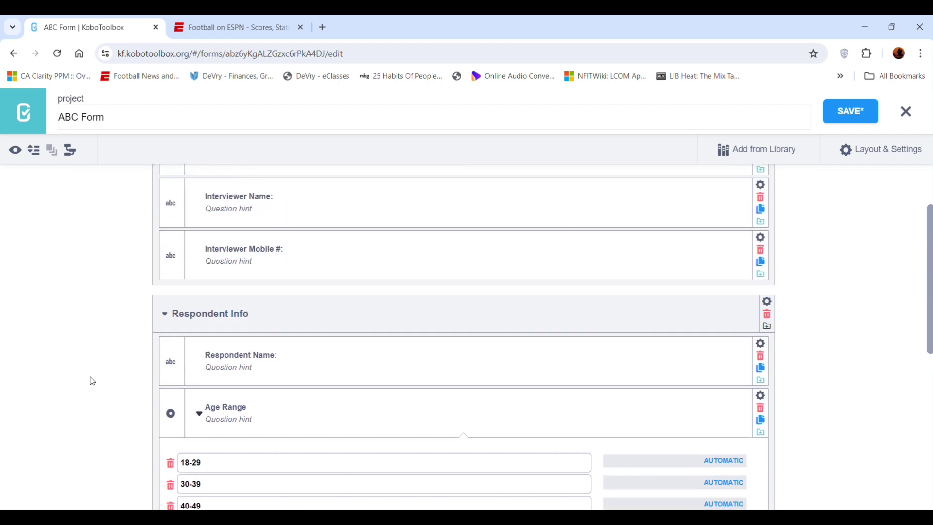
pyautogui.scroll(-7, 90, 379)
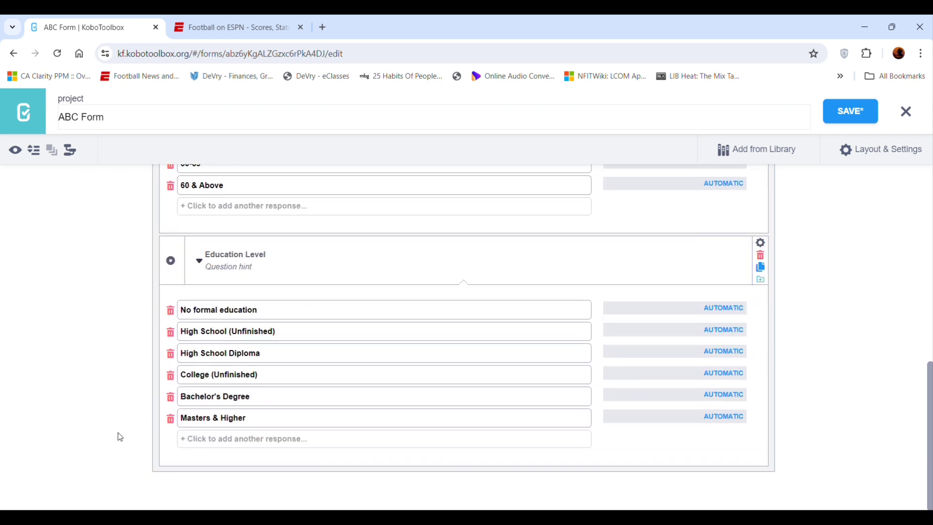
pyautogui.click(150, 467)
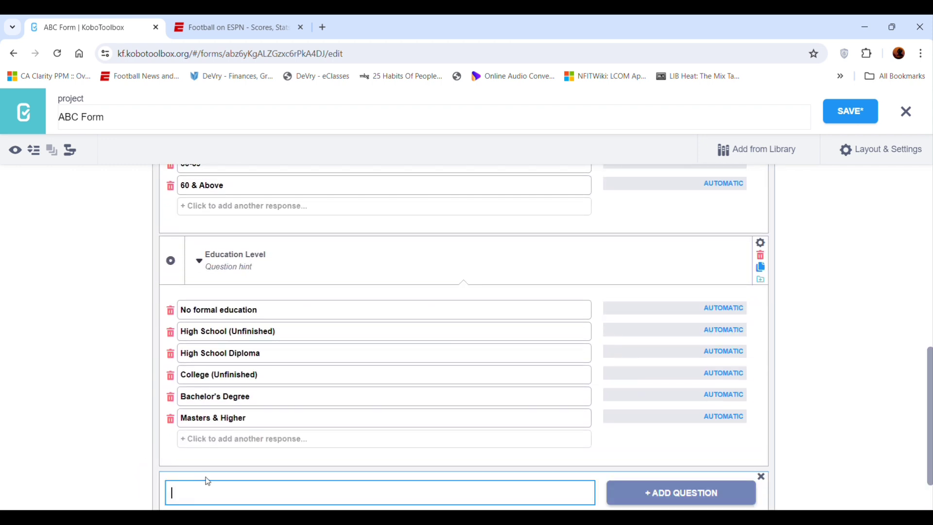
pyautogui.scroll(-2, 206, 480)
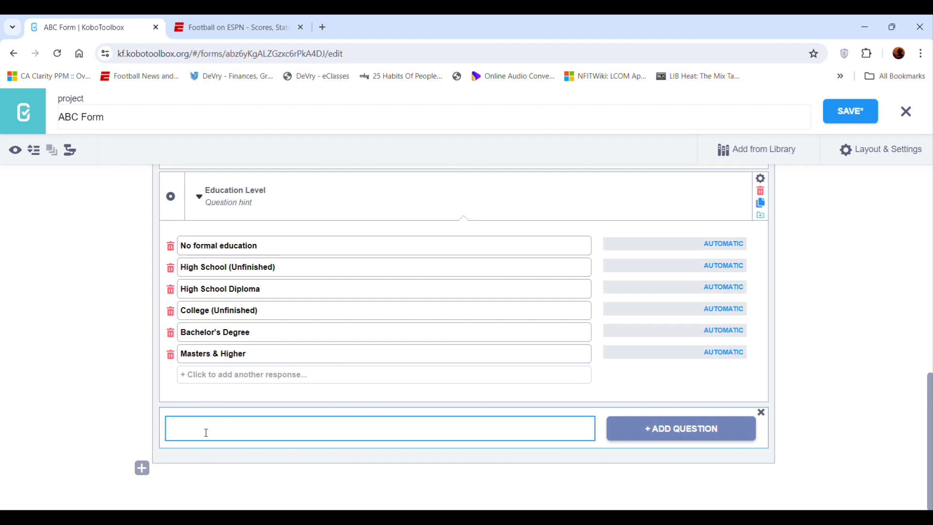
pyautogui.write('GPS Location')
pyautogui.click(729, 430)
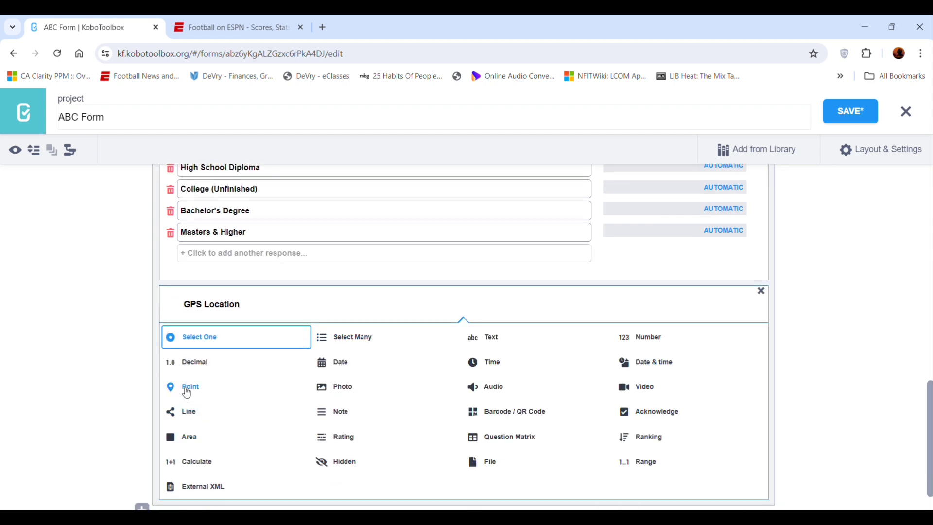
pyautogui.click(187, 388)
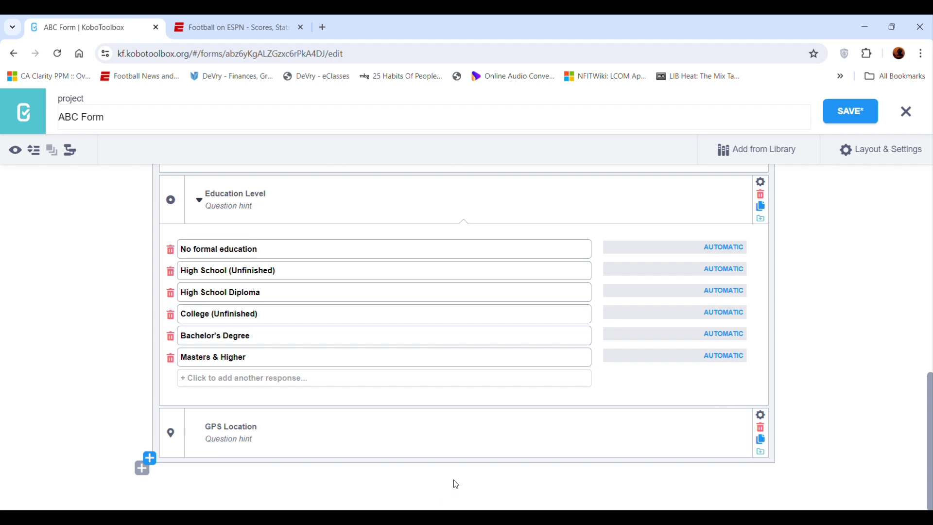
pyautogui.scroll(10, 731, 465)
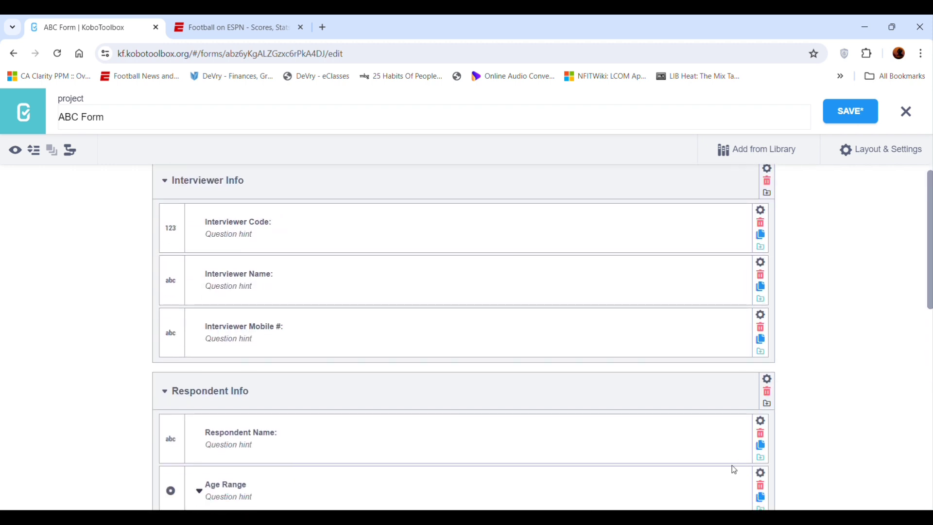
pyautogui.scroll(-10, 731, 465)
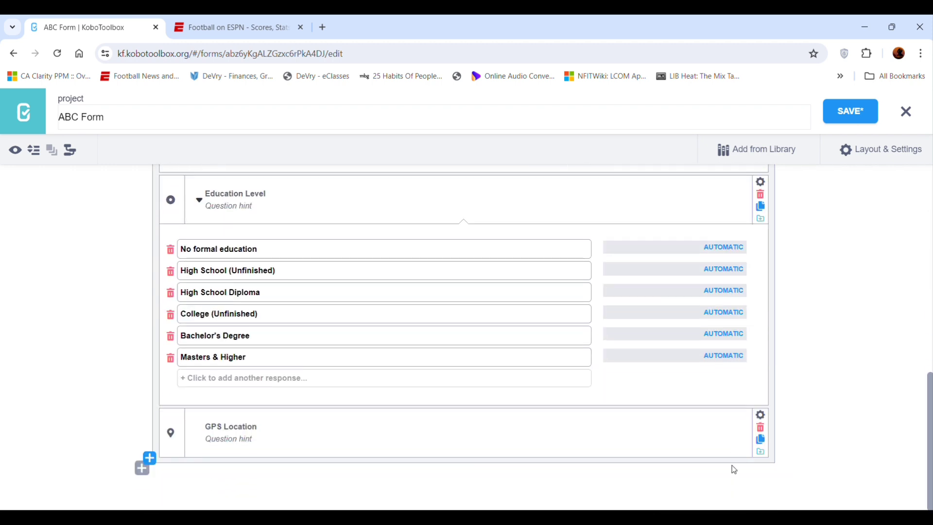
pyautogui.click(142, 469)
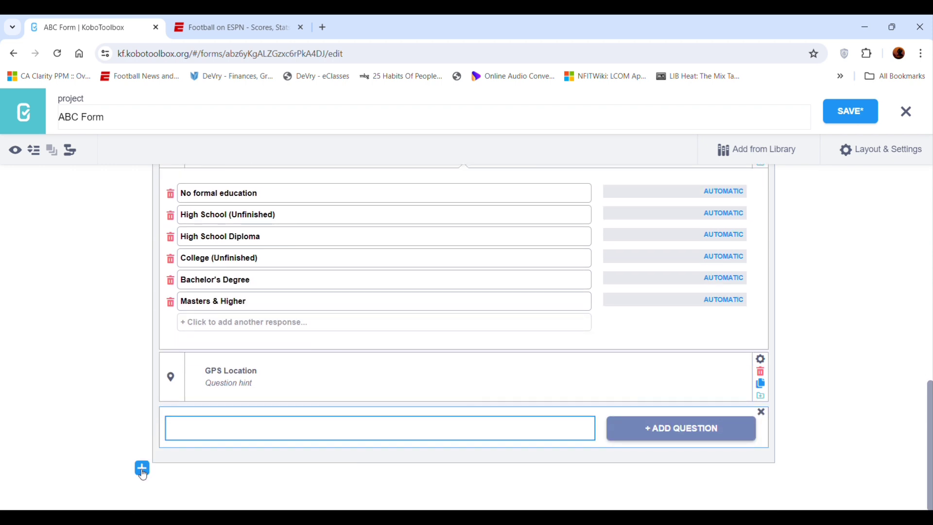
pyautogui.click(761, 412)
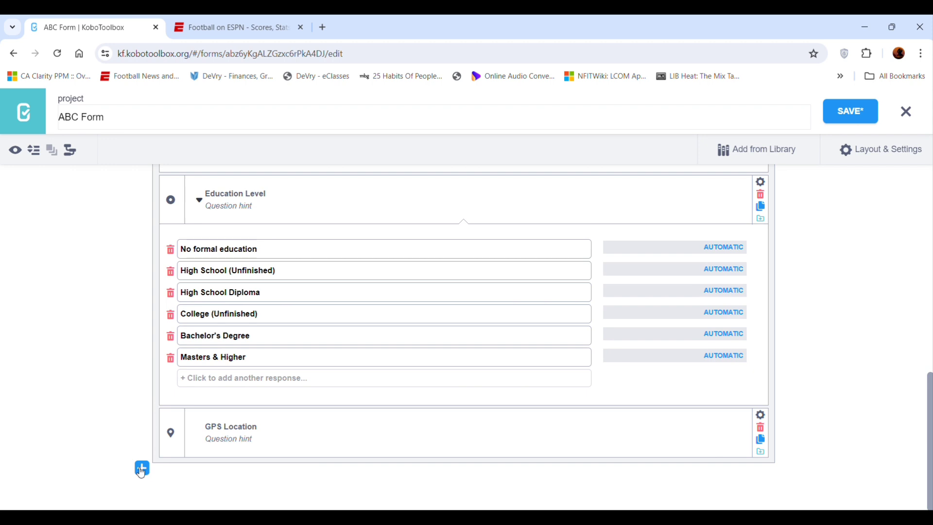
pyautogui.click(142, 469)
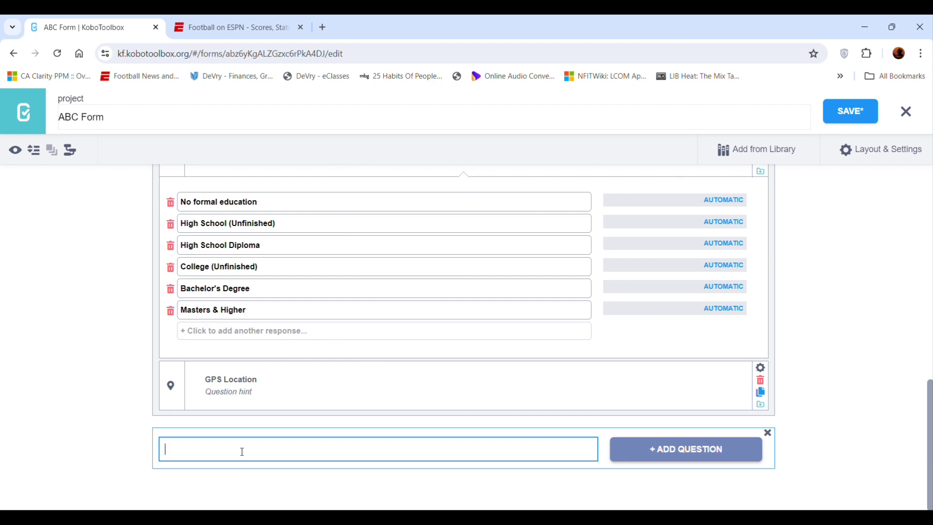
pyautogui.scroll(6, 242, 452)
pyautogui.scroll(-6, 242, 451)
pyautogui.scroll(11, 242, 452)
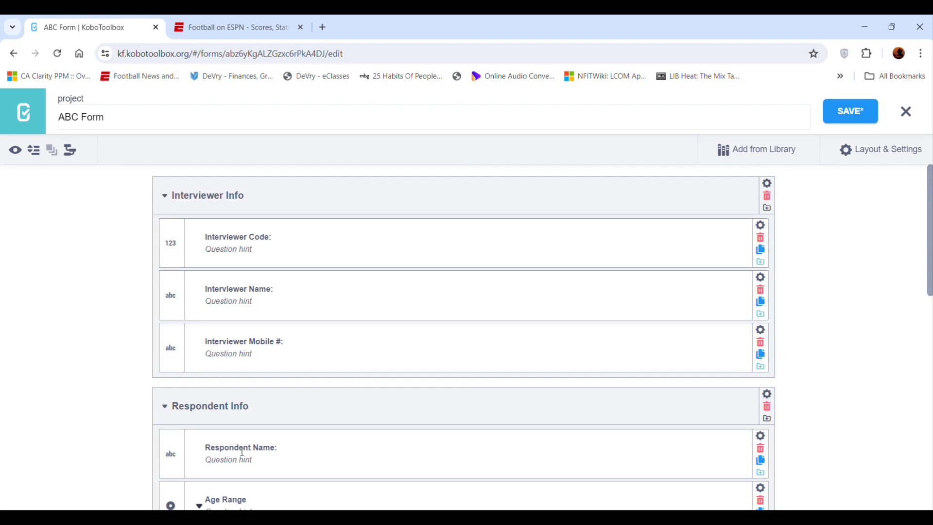
pyautogui.scroll(-11, 241, 452)
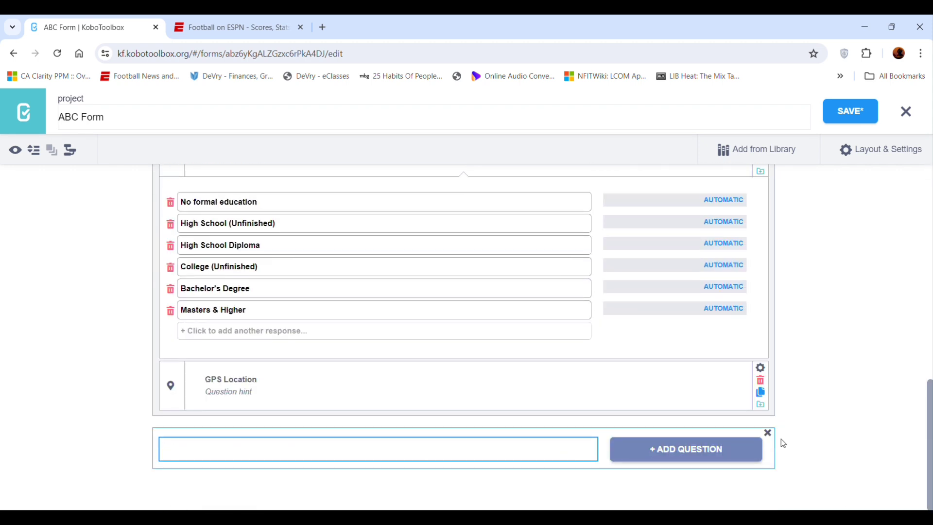
pyautogui.click(767, 433)
# Step: Rename the project as "K-C Group: LDTP Field Exercise (Community Mapping)"
pyautogui.scroll(10, 736, 412)
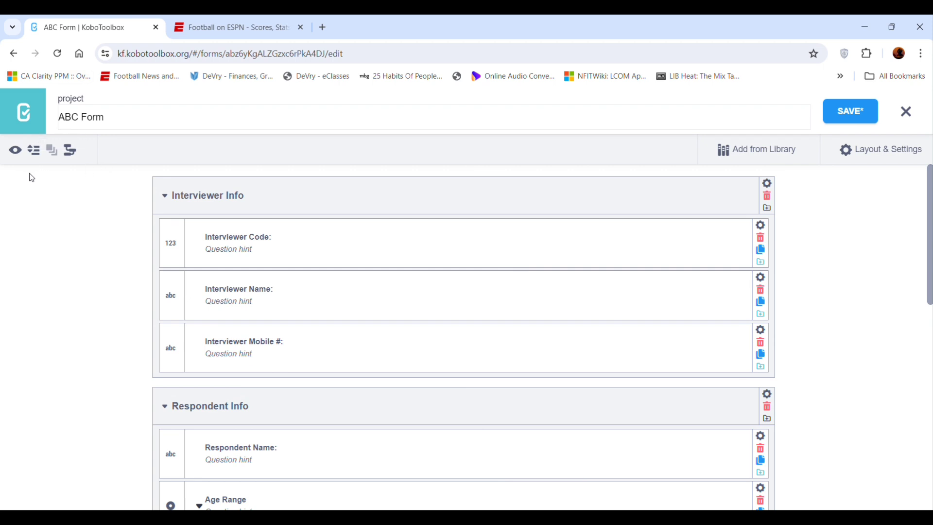
pyautogui.click(118, 119)
pyautogui.moveTo(118, 119); pyautogui.dragTo(22, 119)
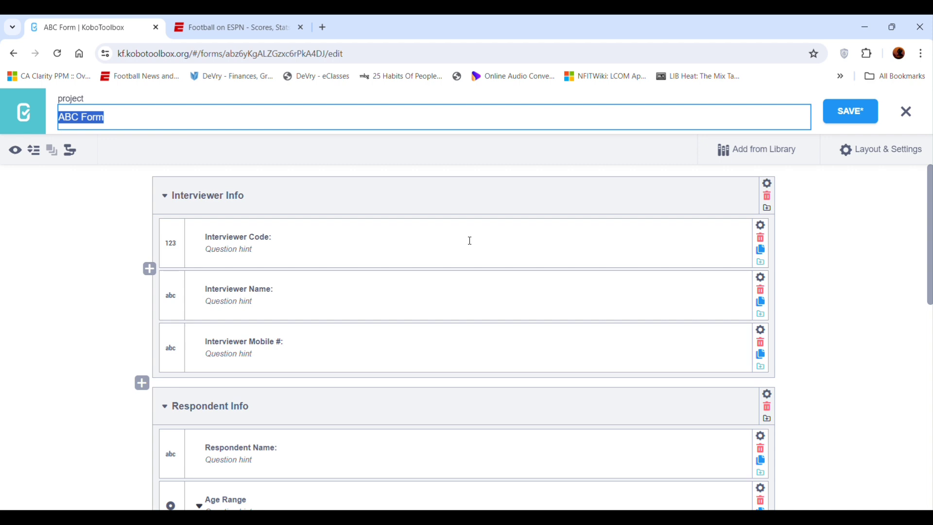
pyautogui.write('LDTP')
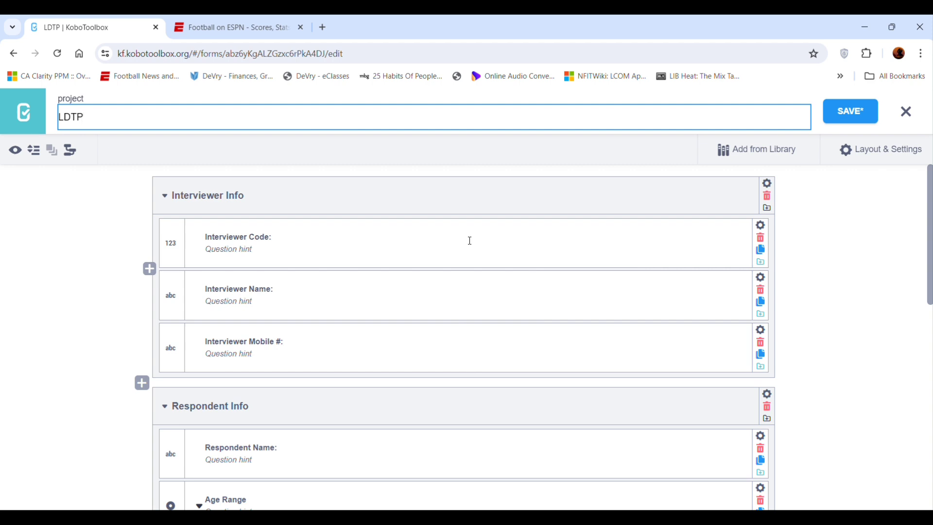
pyautogui.write('K')
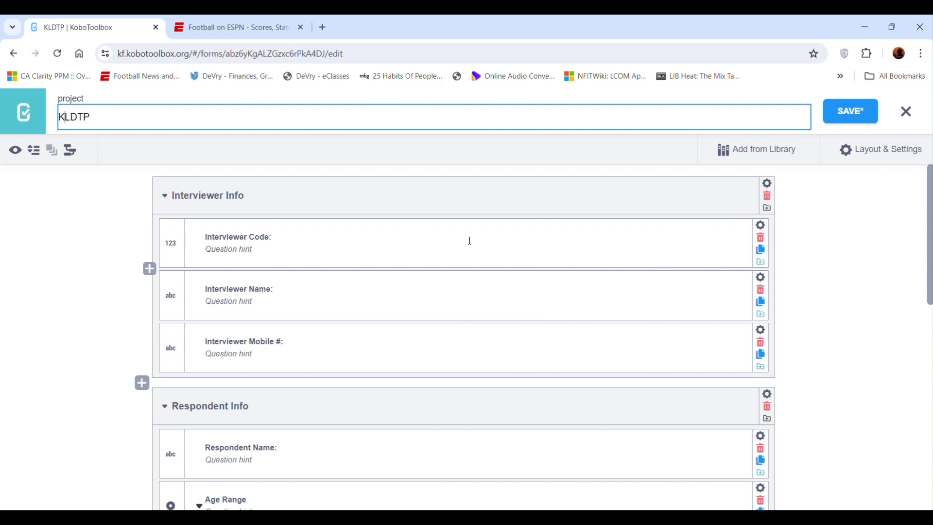
pyautogui.write('-C Group')
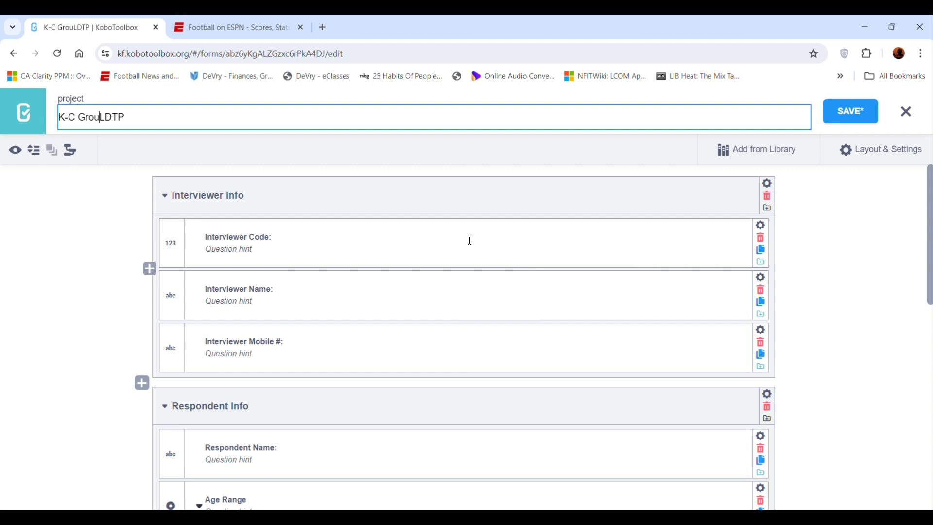
pyautogui.write(':')
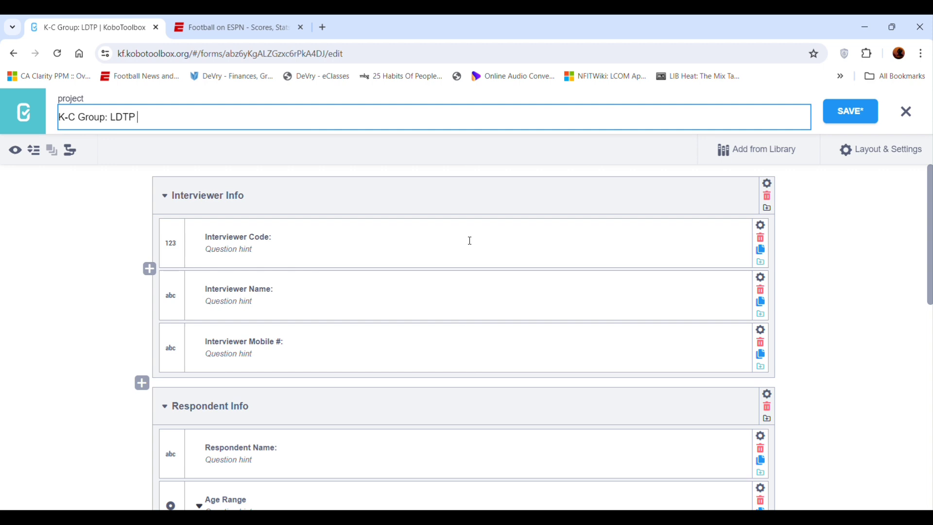
pyautogui.write('Field Exercise')
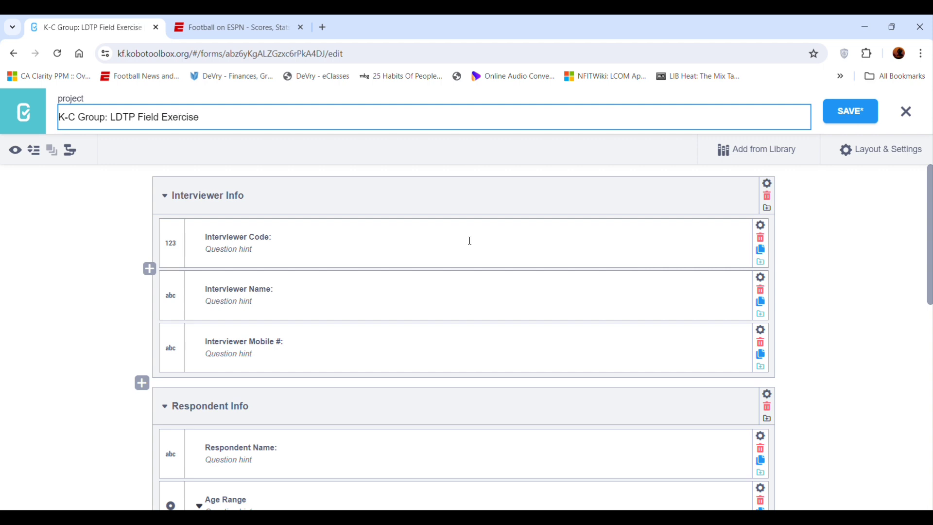
pyautogui.write(' (Community Mapping)')
pyautogui.press('Tab')
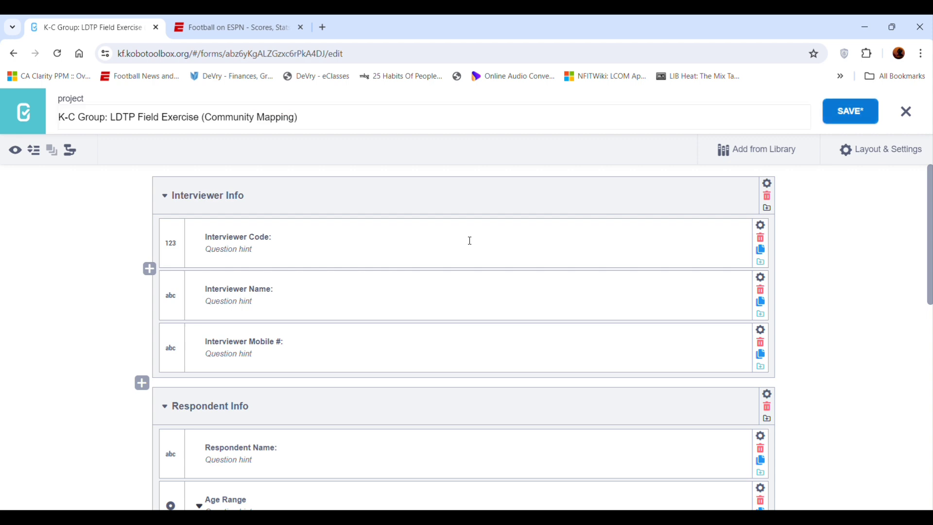
# Step: Save the form and delete the Interviewer Code question from the Interviewer Info group
pyautogui.click(826, 121)
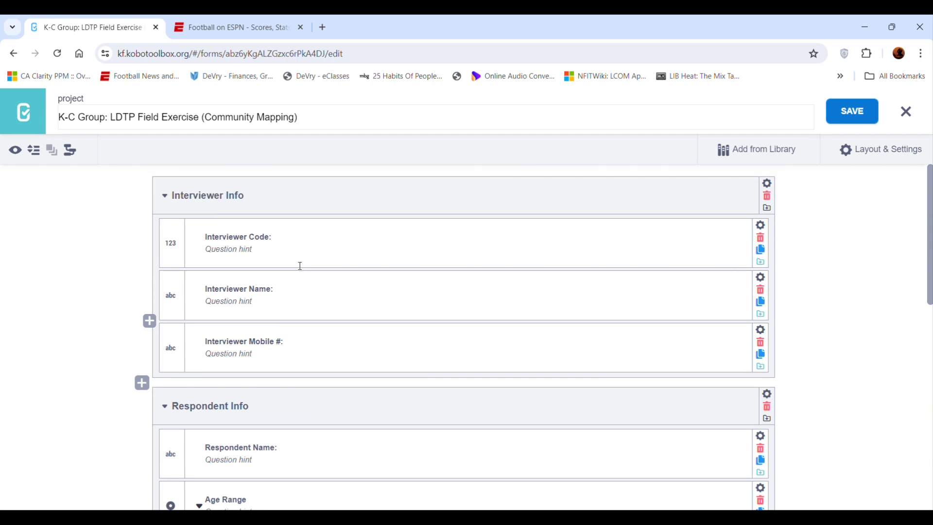
pyautogui.click(166, 190)
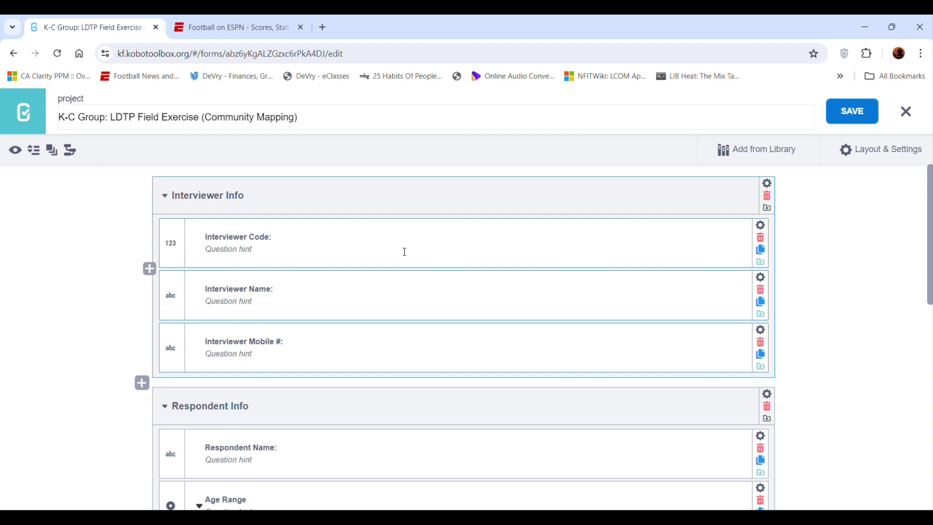
pyautogui.click(761, 240)
pyautogui.click(519, 140)
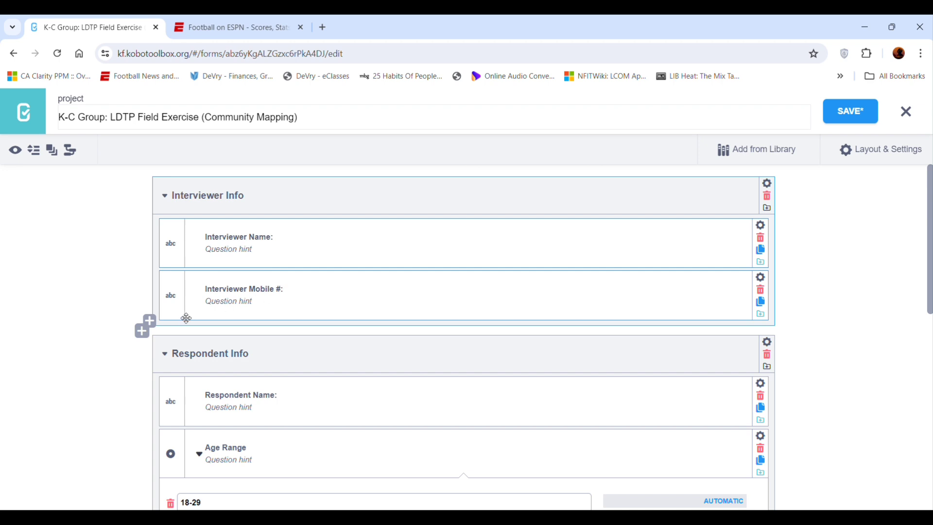
# Step: Add a Select One question labelled "Training Session:" below Interviewer Mobile # within the Interviewer Info group
pyautogui.click(148, 322)
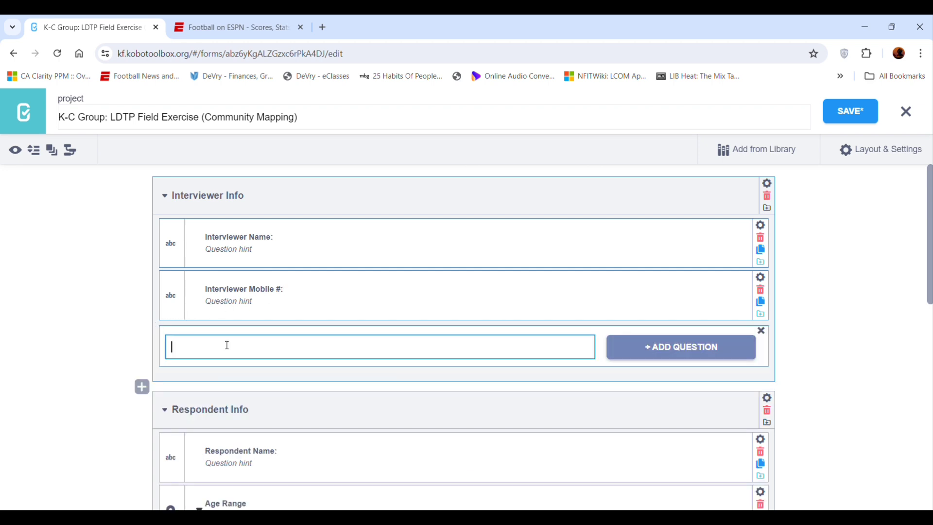
pyautogui.write('Training Session')
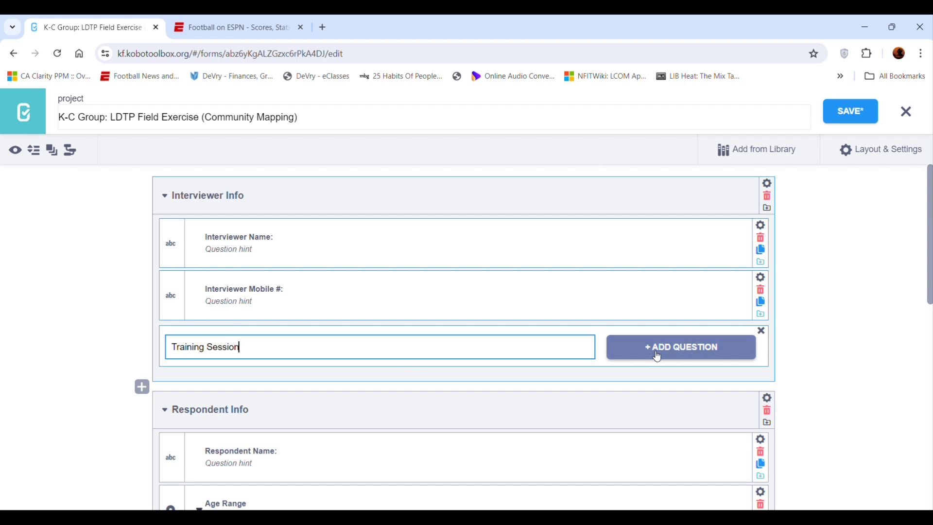
pyautogui.write(':')
pyautogui.click(658, 356)
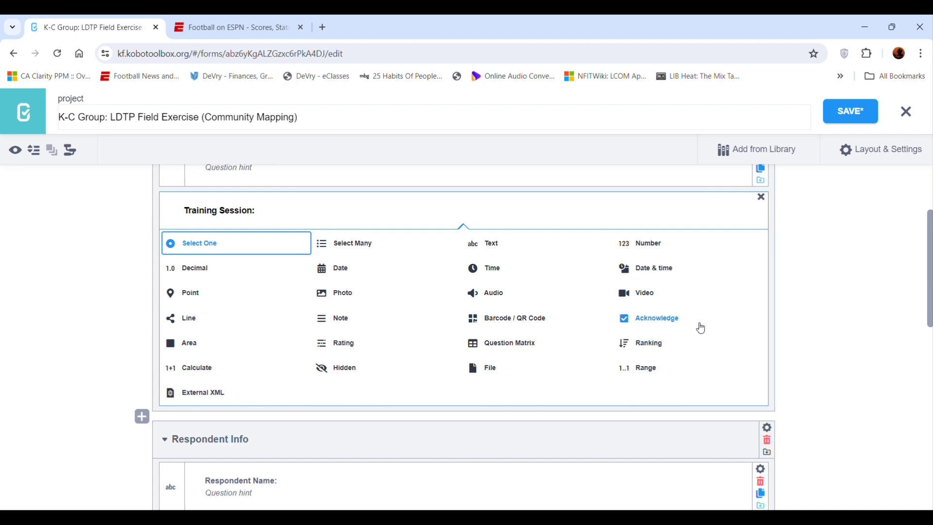
pyautogui.scroll(3, 837, 368)
# Step: Rename the Respondent Info group as "Field Data"
pyautogui.scroll(-7, 838, 369)
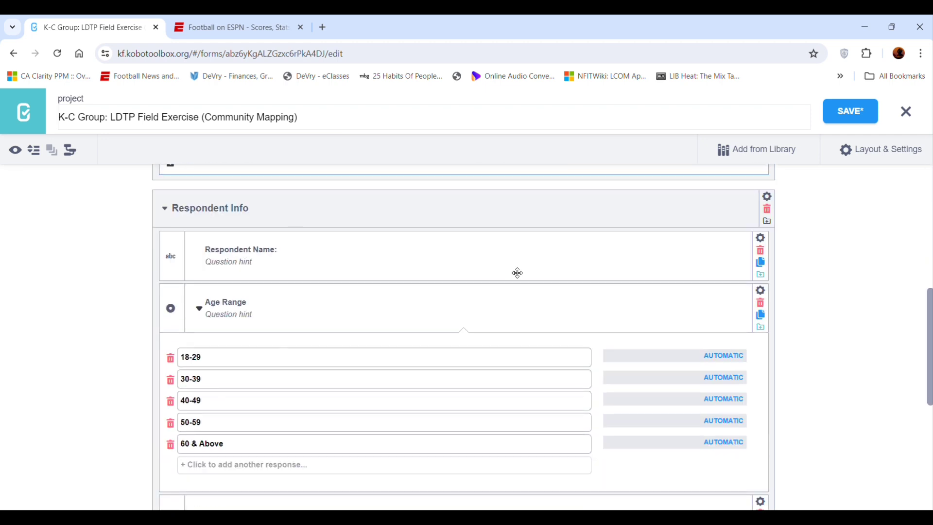
pyautogui.click(233, 207)
pyautogui.moveTo(256, 210); pyautogui.dragTo(160, 194)
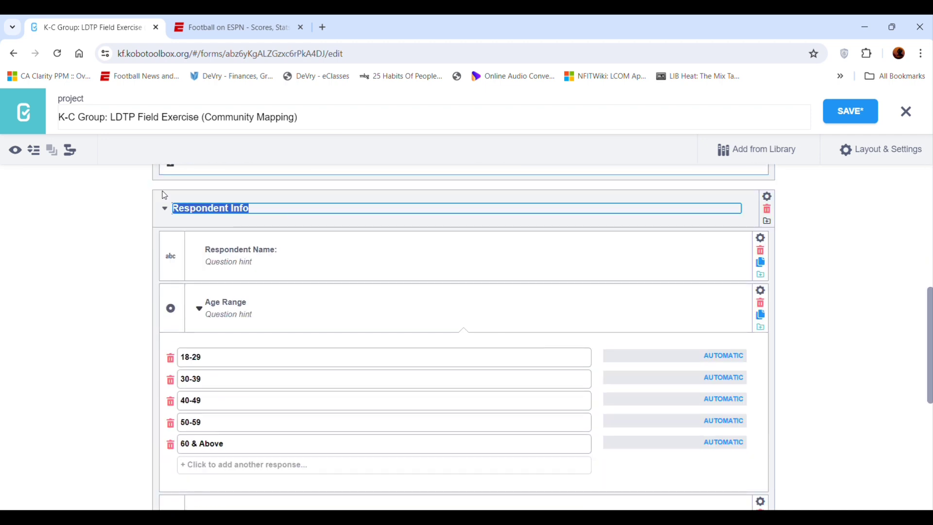
pyautogui.write('Field Data')
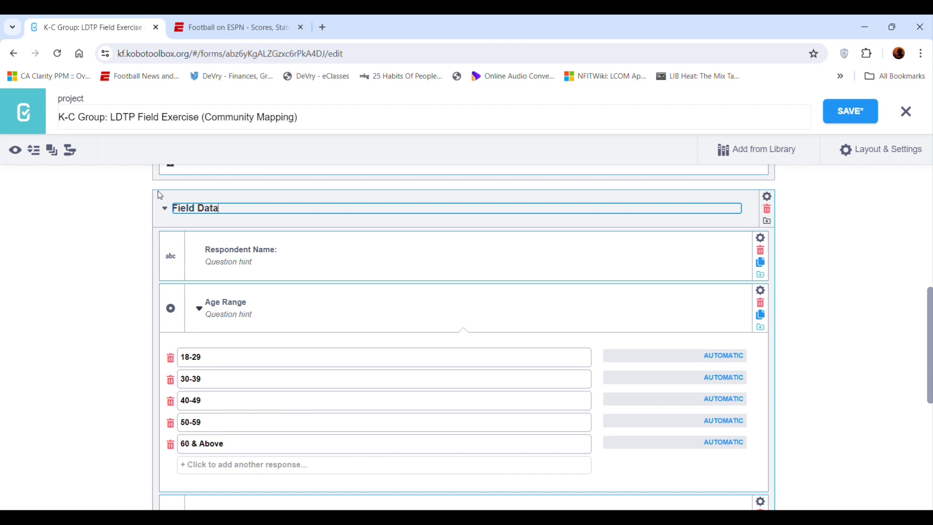
# Step: Try relabelling the Respondent Name question as "Resident Name", and clear its label
pyautogui.scroll(-5, 160, 195)
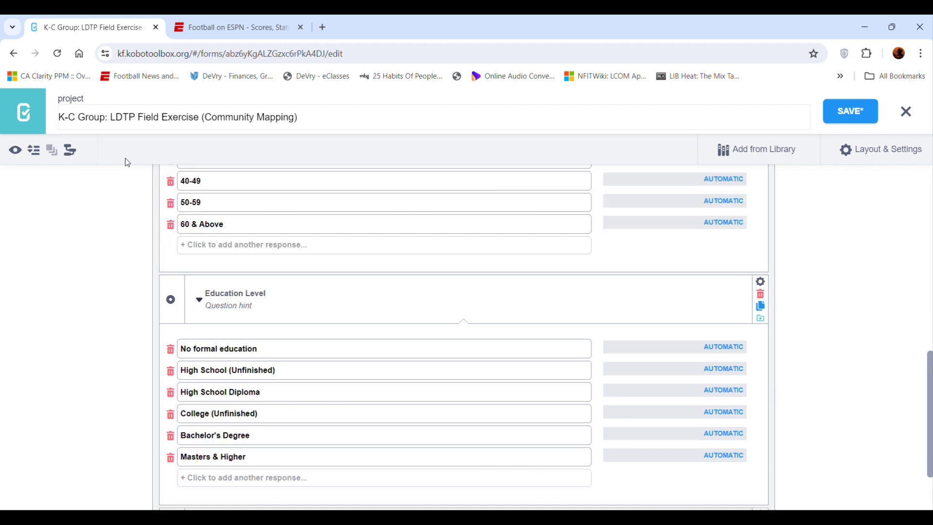
pyautogui.scroll(12, 130, 209)
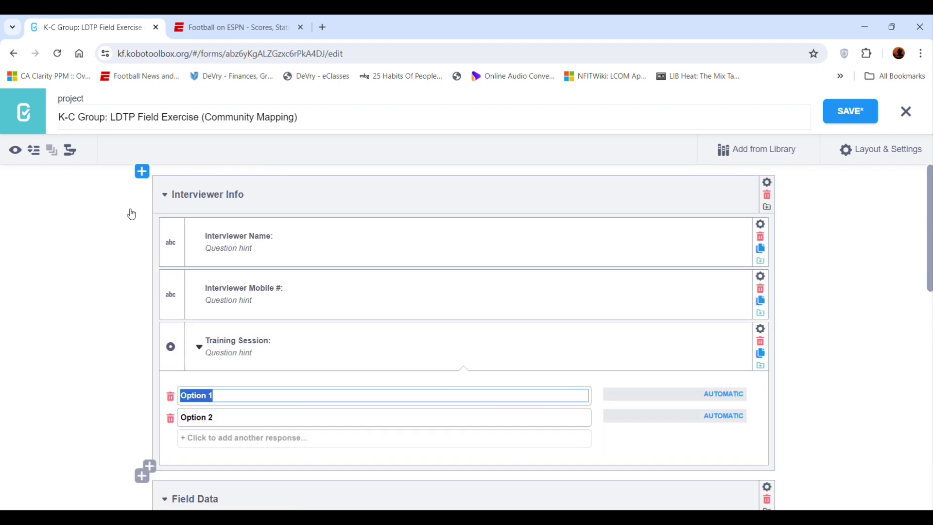
pyautogui.scroll(-8, 132, 215)
pyautogui.scroll(1, 129, 212)
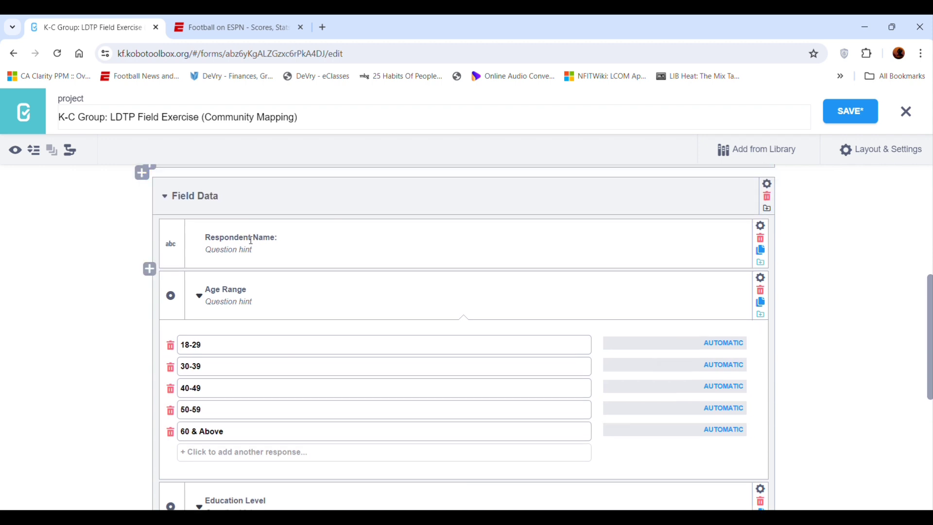
pyautogui.click(279, 242)
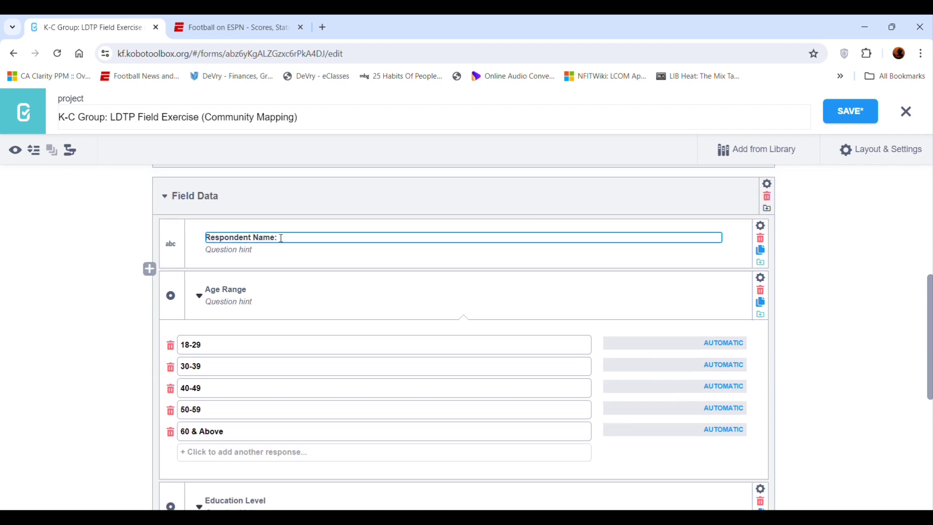
pyautogui.moveTo(280, 240); pyautogui.dragTo(179, 220)
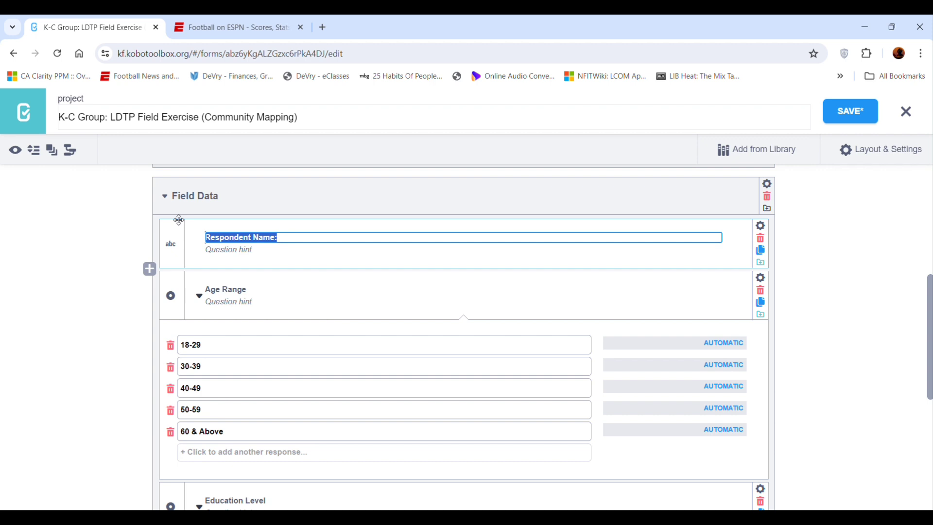
pyautogui.write('Resident ')
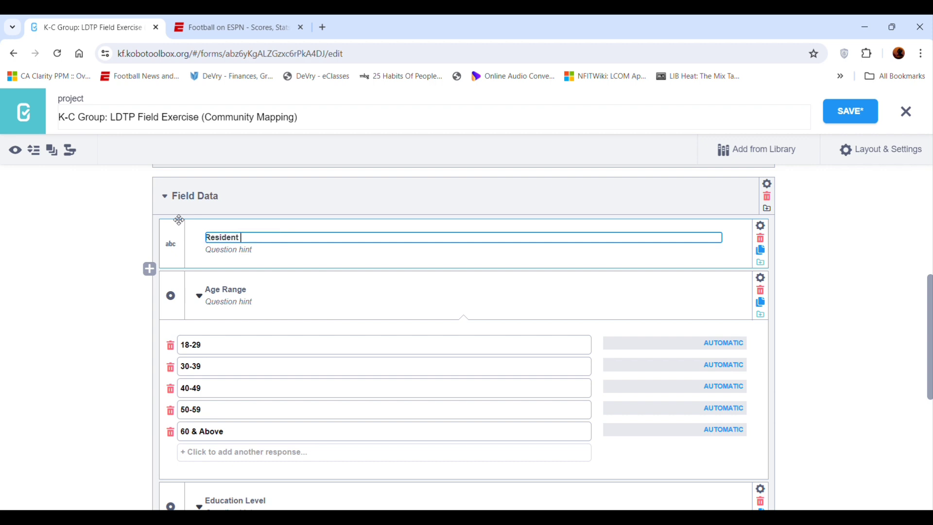
pyautogui.write('Name')
pyautogui.press('BackSpace')
pyautogui.press('BackSpace')
pyautogui.press('BackSpace')
pyautogui.press('BackSpace')
pyautogui.press('BackSpace')
pyautogui.press('BackSpace')
pyautogui.press('BackSpace')
pyautogui.press('BackSpace')
pyautogui.press('BackSpace')
pyautogui.press('BackSpace')
pyautogui.press('BackSpace')
pyautogui.press('BackSpace')
pyautogui.press('BackSpace')
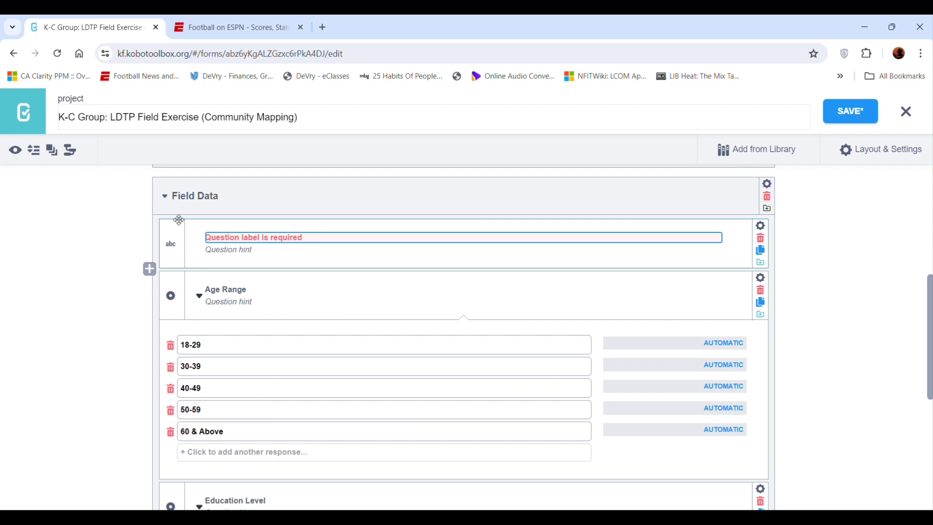
# Step: Rename the Field Data group as "Community Information"
pyautogui.click(217, 195)
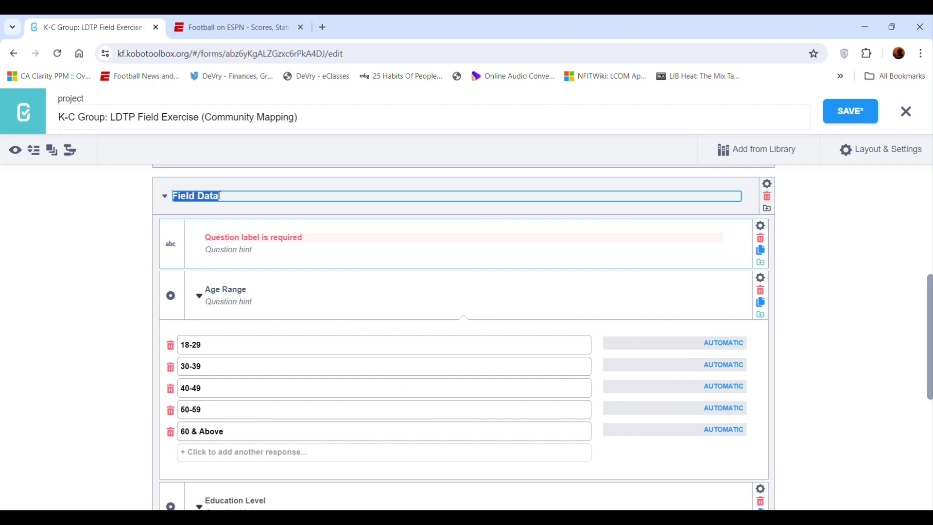
pyautogui.write('Community I')
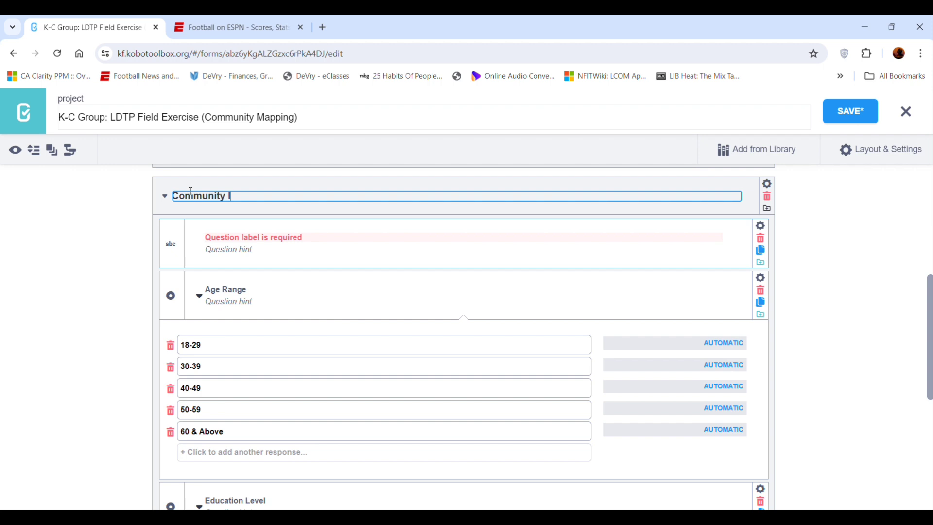
pyautogui.write('nformation')
pyautogui.press('Tab')
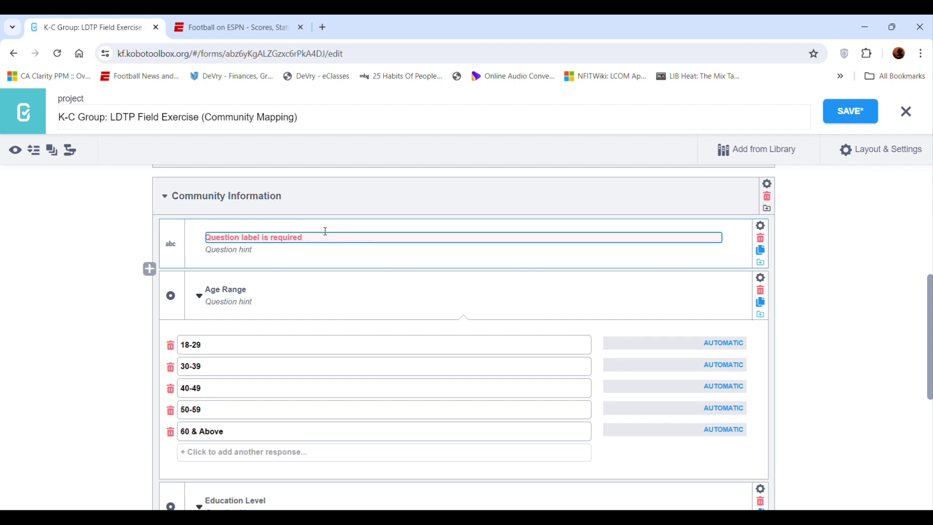
# Step: Label the unlabelled text question in the Community Information group "Community Name" and delete the Age Range question below it
pyautogui.click(225, 226)
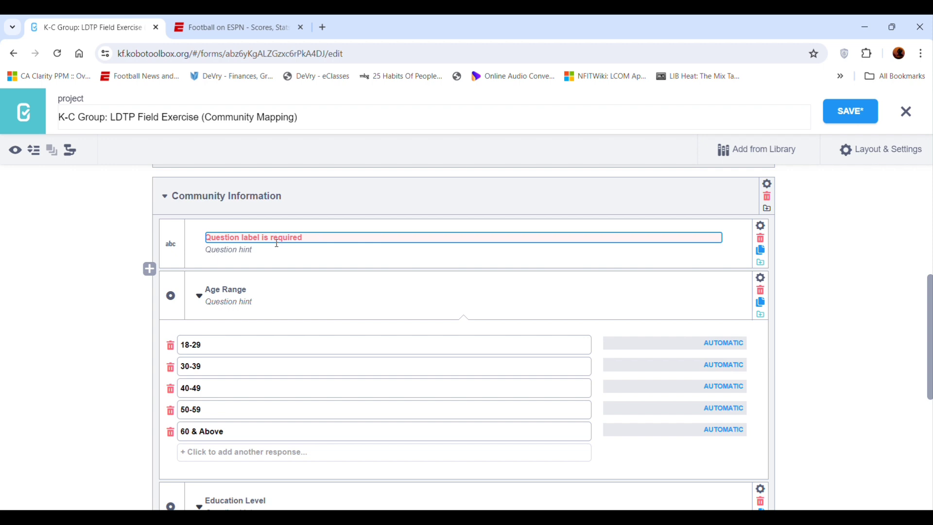
pyautogui.write('Co')
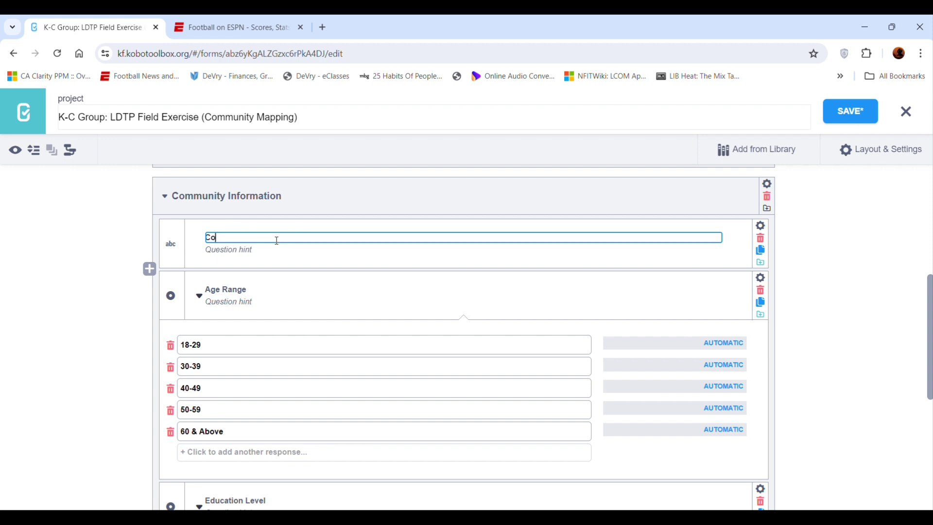
pyautogui.write('mmunity Name')
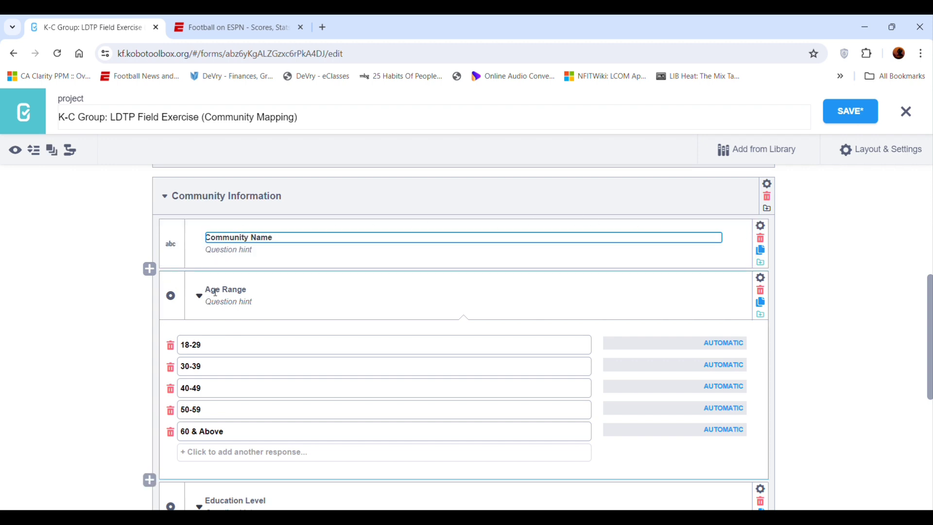
pyautogui.click(764, 294)
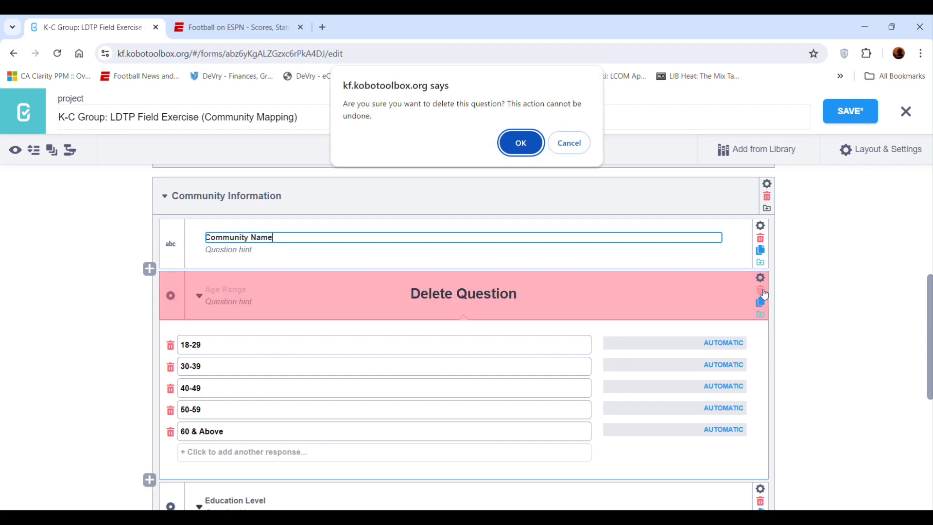
pyautogui.click(520, 143)
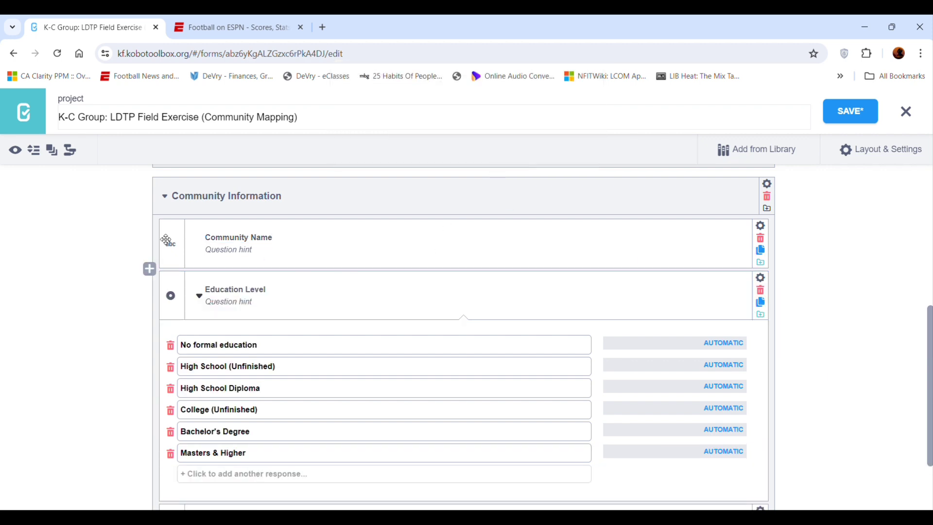
# Step: Add a Text question labelled "Block/Quarter:" below Community Name and append a colon to the Community Name label
pyautogui.click(152, 269)
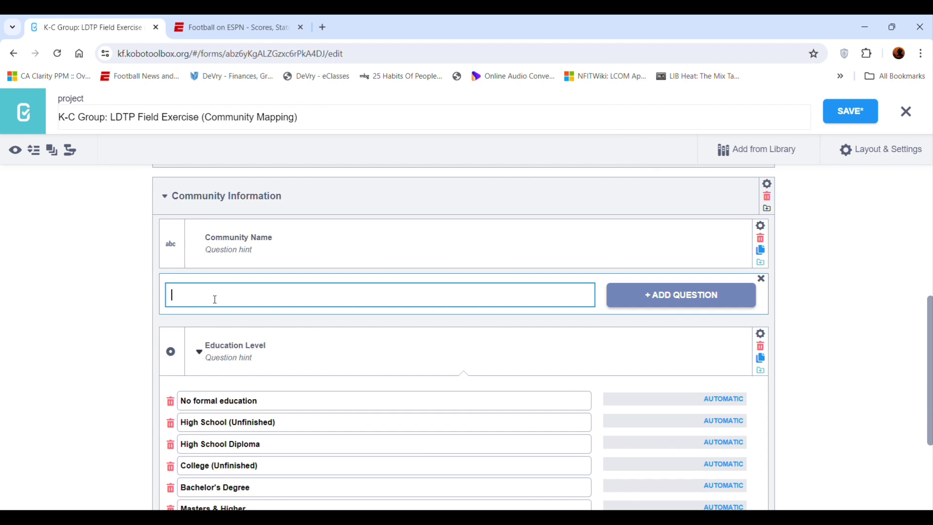
pyautogui.write('Block/Quarter:')
pyautogui.click(278, 237)
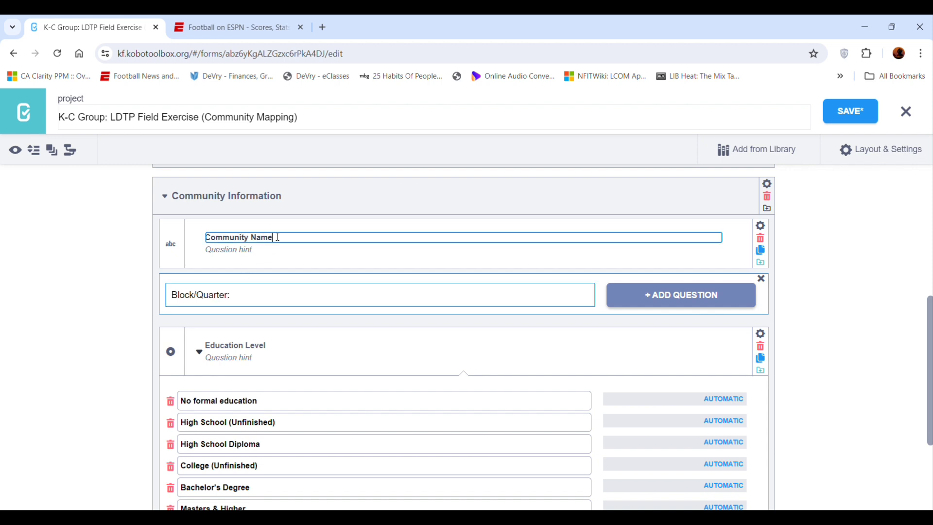
pyautogui.write(':')
pyautogui.click(649, 304)
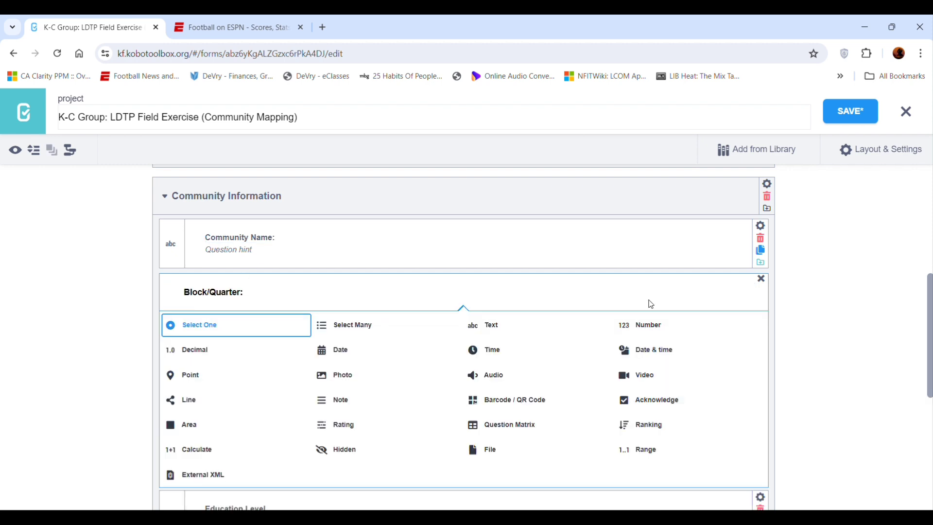
pyautogui.click(485, 326)
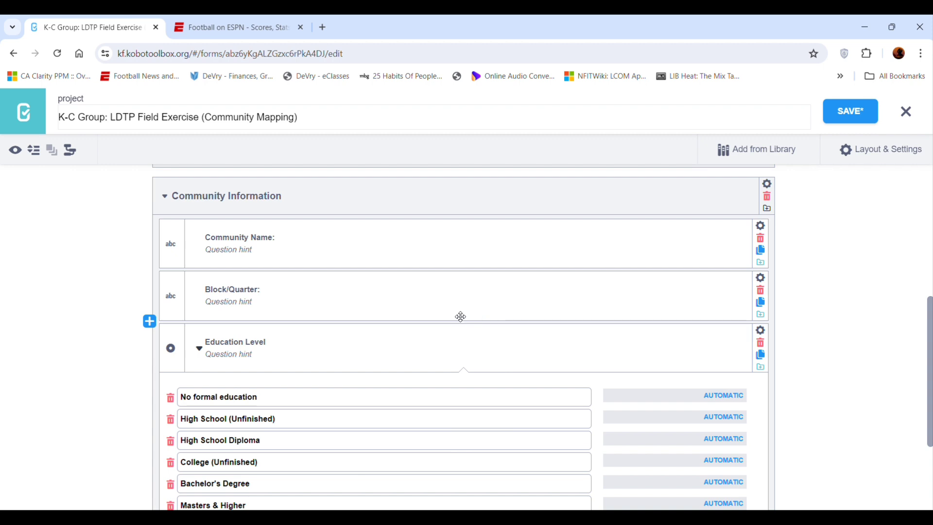
# Step: Relabel the Education Level question as "Region*"
pyautogui.scroll(-1, 291, 300)
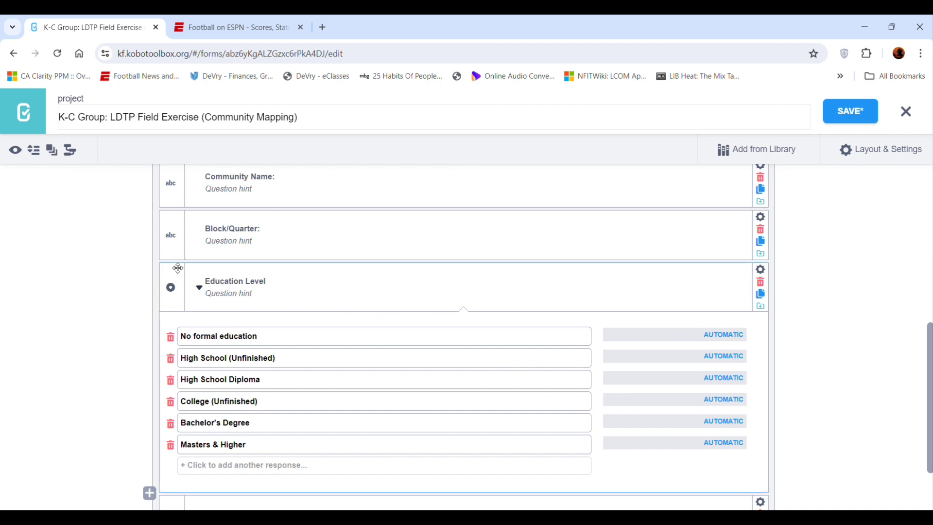
pyautogui.click(275, 282)
pyautogui.moveTo(275, 282); pyautogui.dragTo(194, 273)
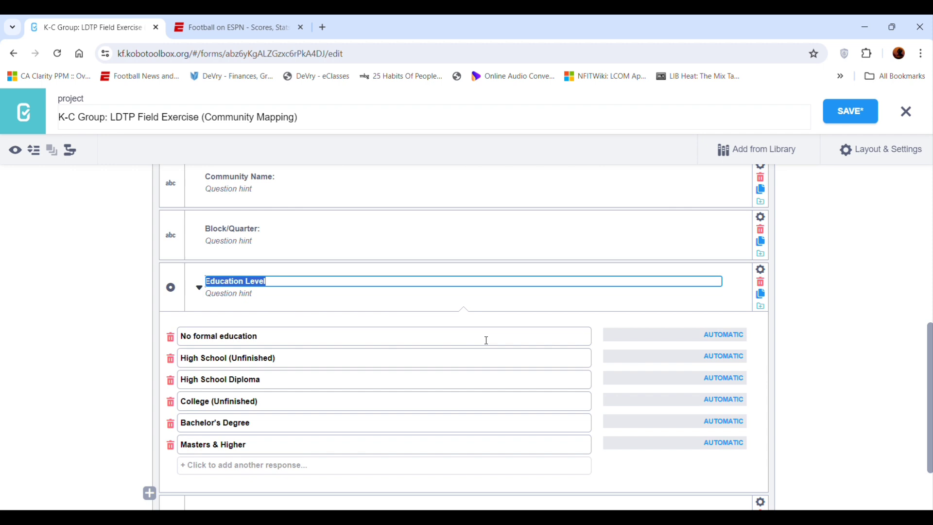
pyautogui.write('Region')
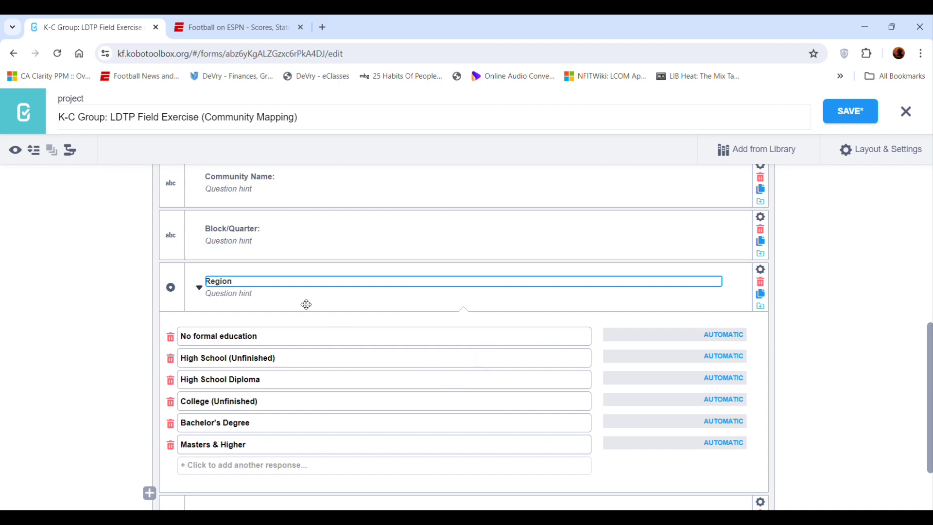
pyautogui.write('*')
# Step: Move the GPS Location question out of the Community Information group, directly below it
pyautogui.scroll(-1, 306, 304)
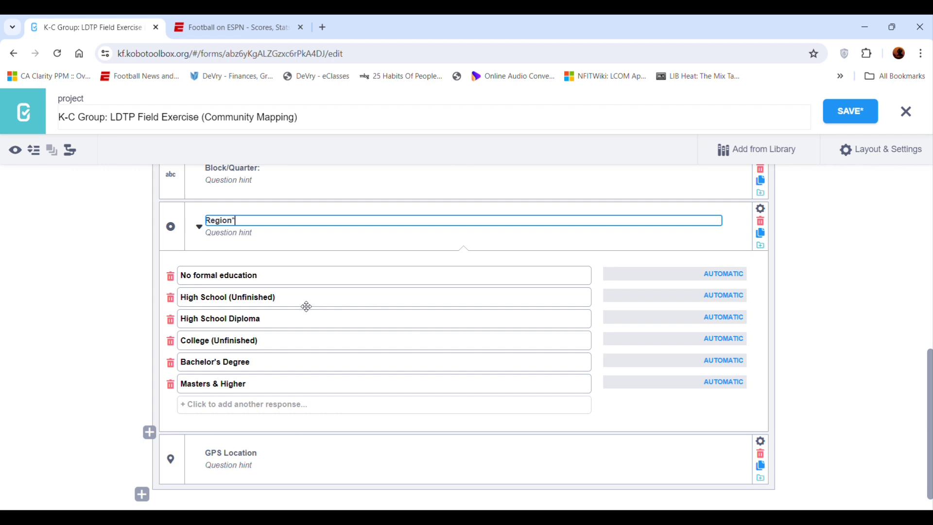
pyautogui.scroll(-1, 306, 306)
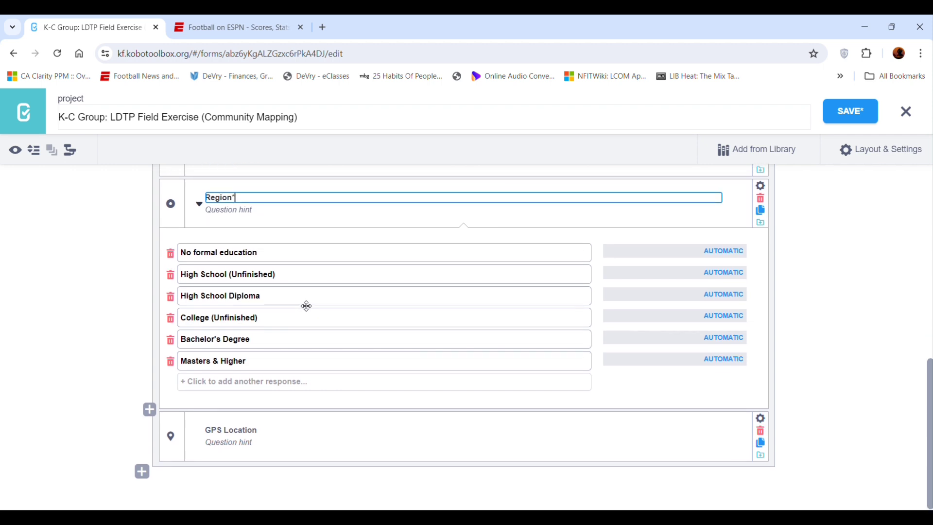
pyautogui.scroll(2, 298, 335)
pyautogui.scroll(-2, 294, 360)
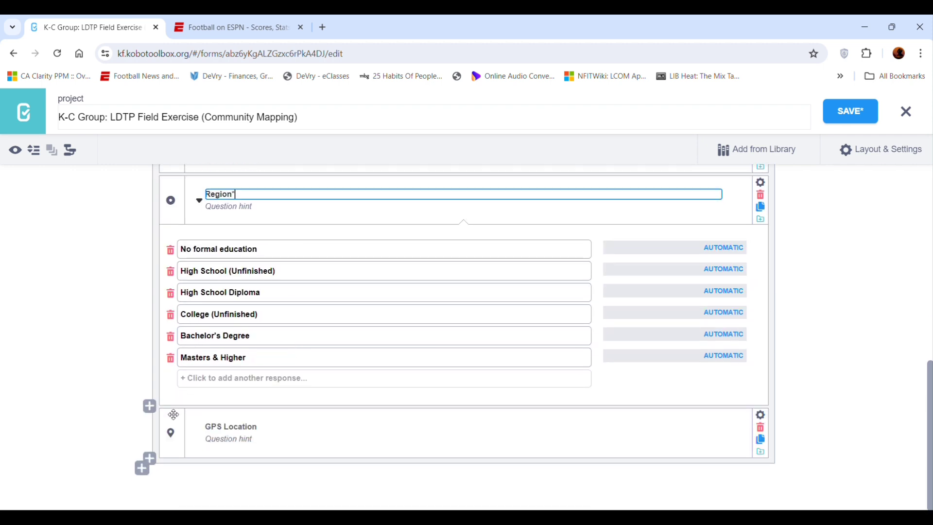
pyautogui.moveTo(174, 414); pyautogui.dragTo(153, 445)
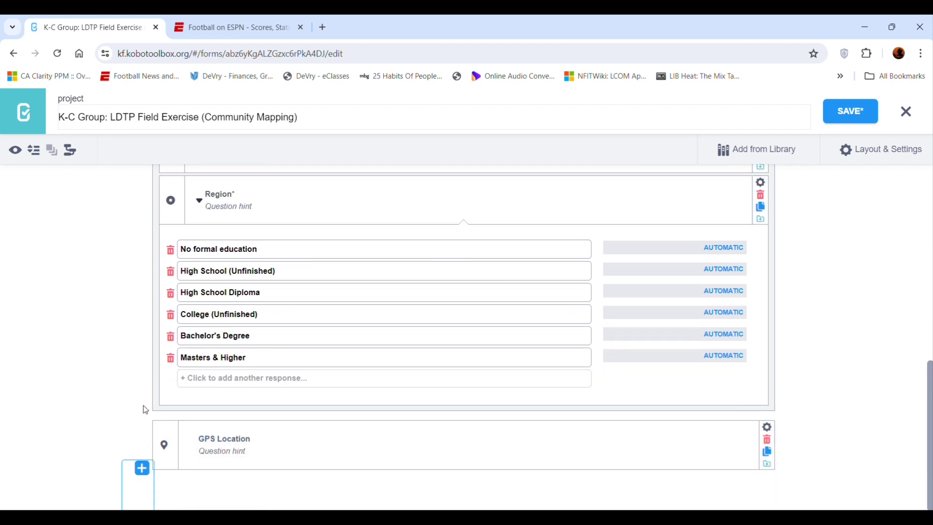
# Step: Collapse the Community Information group and create a new group from the GPS Location question below it
pyautogui.scroll(8, 145, 410)
pyautogui.scroll(-5, 144, 404)
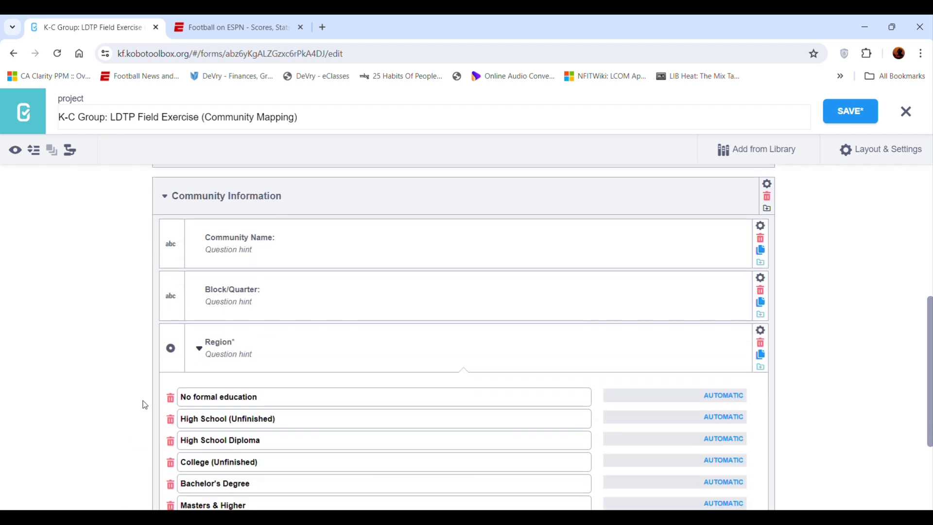
pyautogui.click(164, 197)
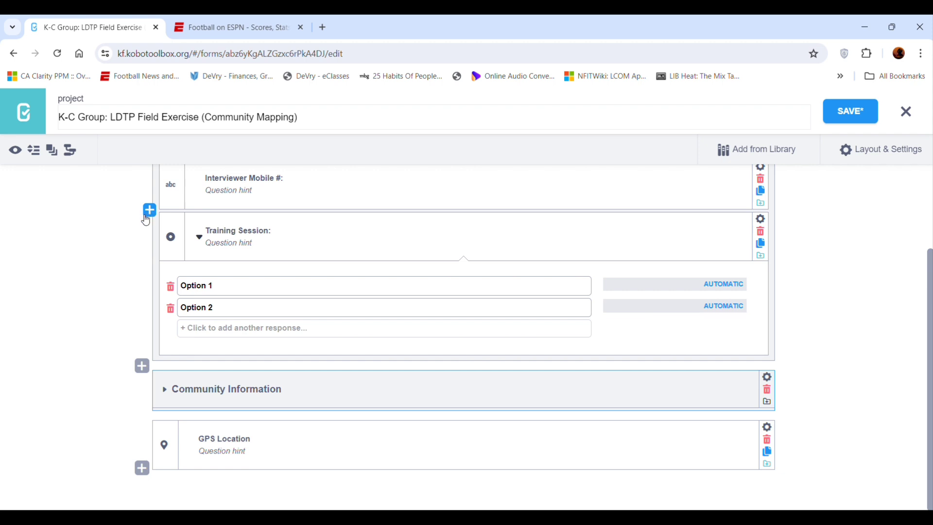
pyautogui.click(231, 439)
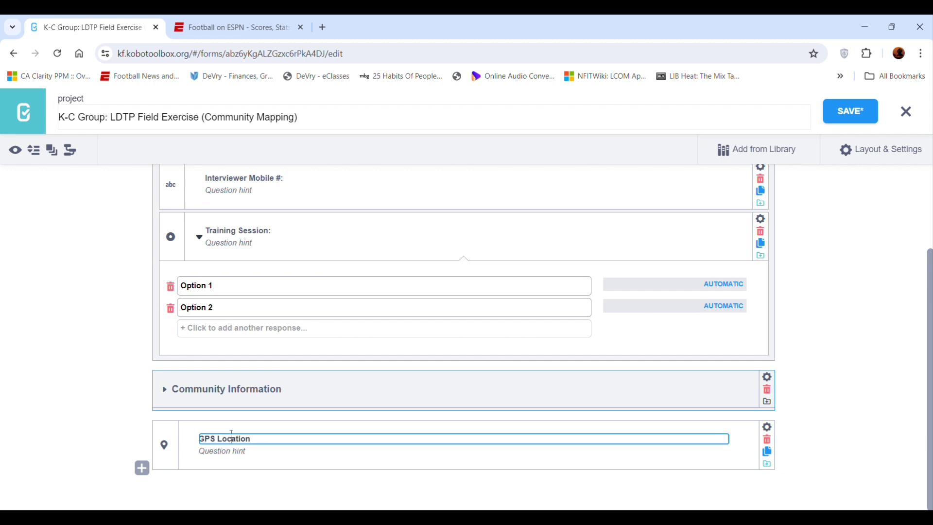
pyautogui.click(182, 429)
pyautogui.click(51, 154)
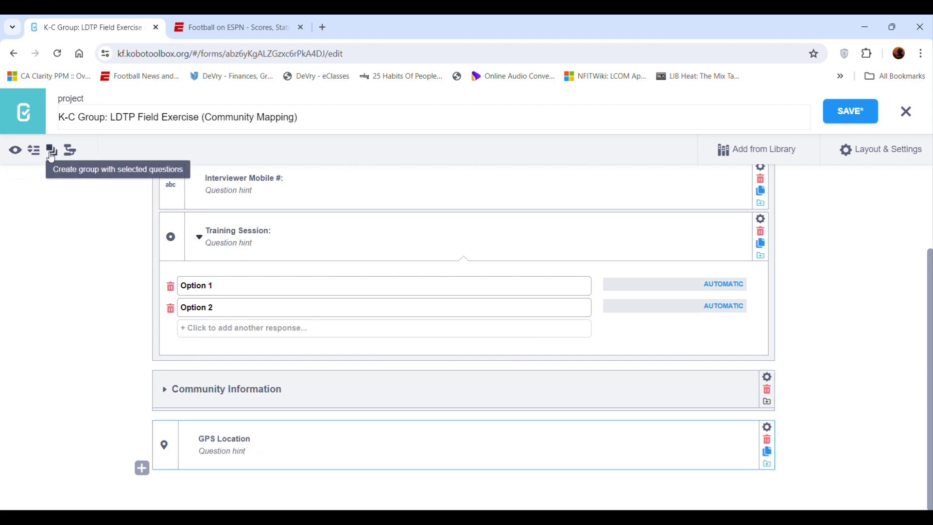
pyautogui.click(51, 154)
# Step: Rename the group containing the GPS Location question as "Property Information"
pyautogui.scroll(-3, 165, 389)
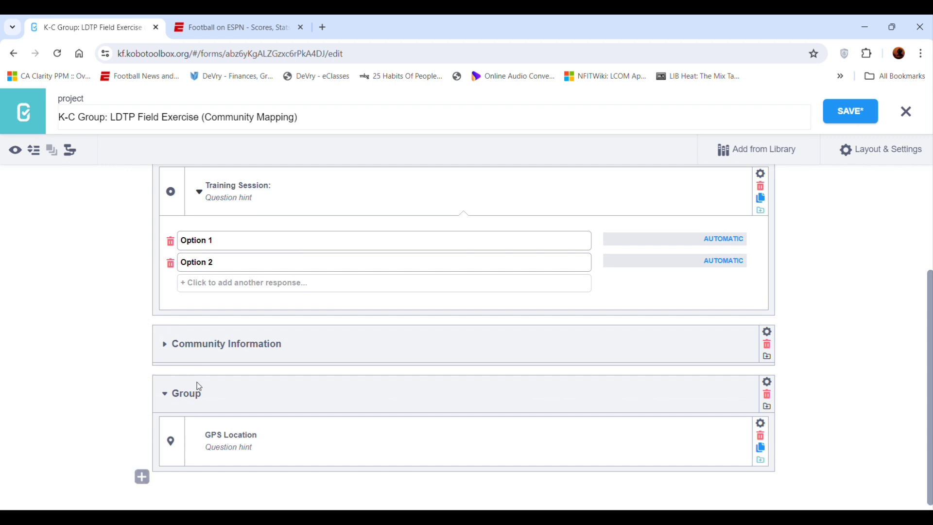
pyautogui.click(206, 395)
pyautogui.moveTo(206, 395); pyautogui.dragTo(157, 393)
pyautogui.write('P')
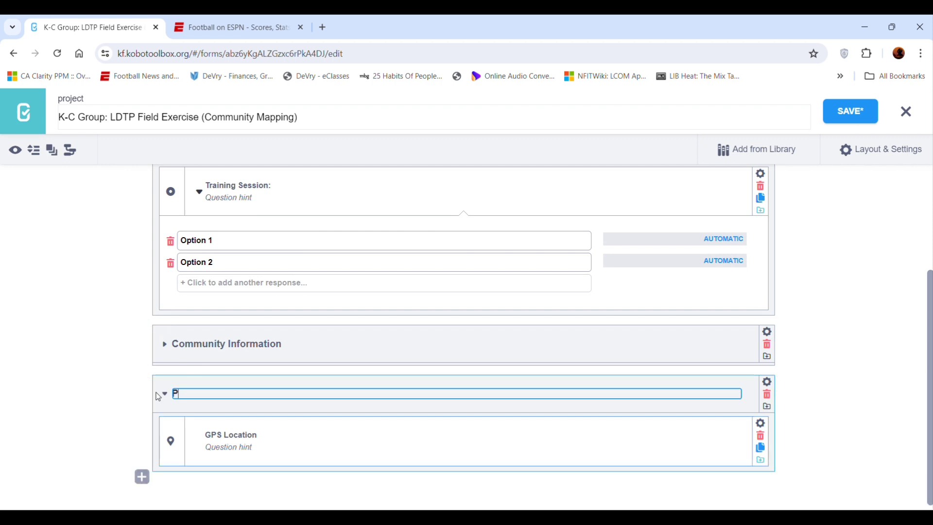
pyautogui.write('roperty Inform')
pyautogui.write('ation')
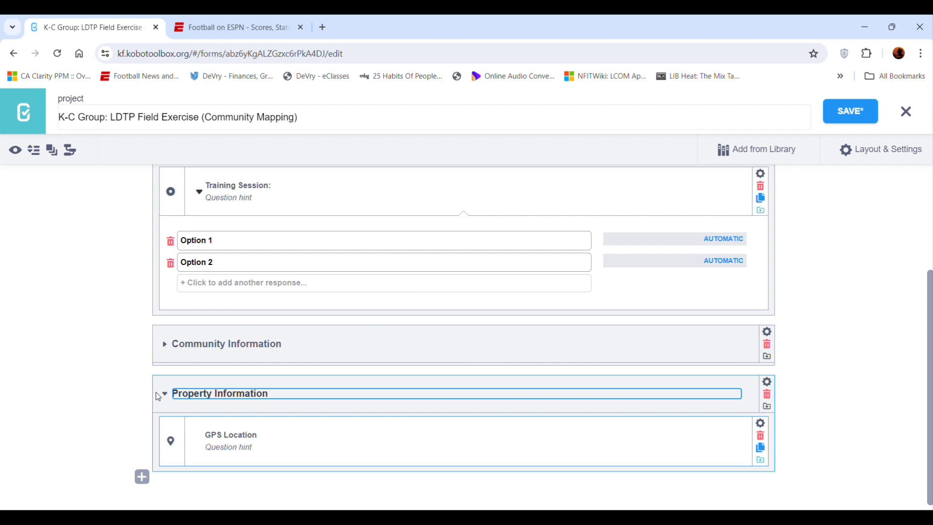
pyautogui.press('Tab')
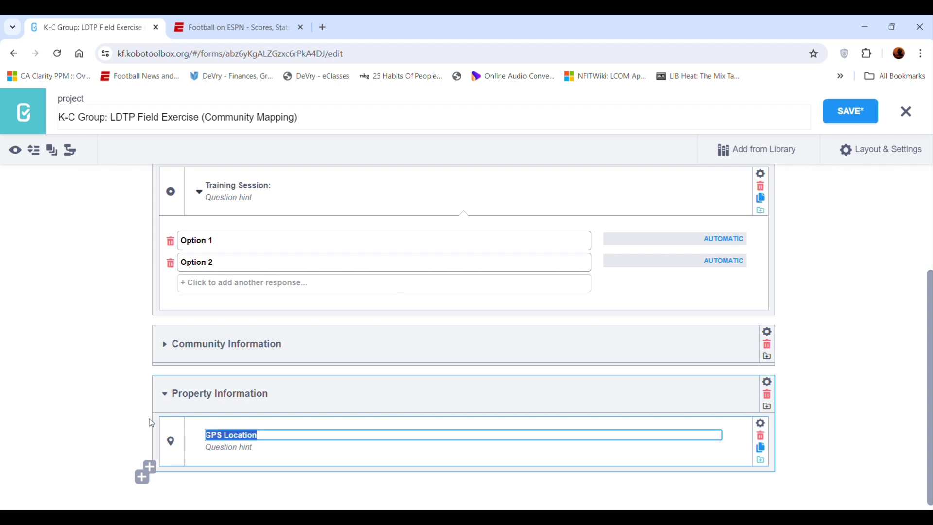
# Step: Add a Text question labelled "Resident Name:" below GPS Location in the Property Information group
pyautogui.click(143, 476)
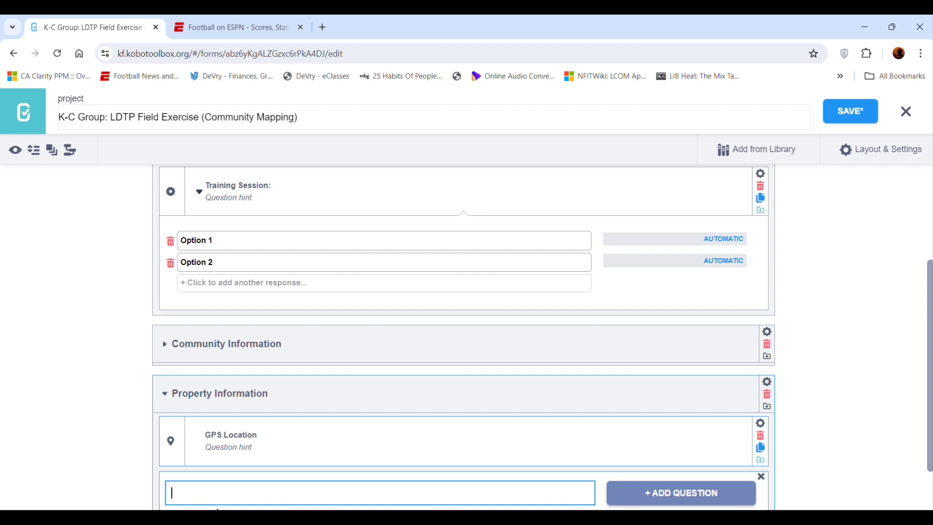
pyautogui.write('Resident Name')
pyautogui.scroll(-1, 265, 364)
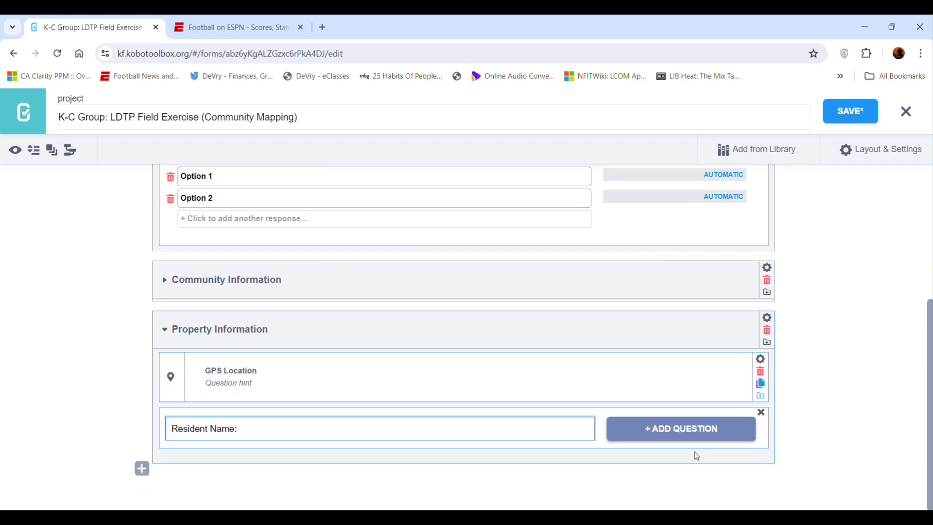
pyautogui.click(669, 440)
pyautogui.scroll(-2, 360, 334)
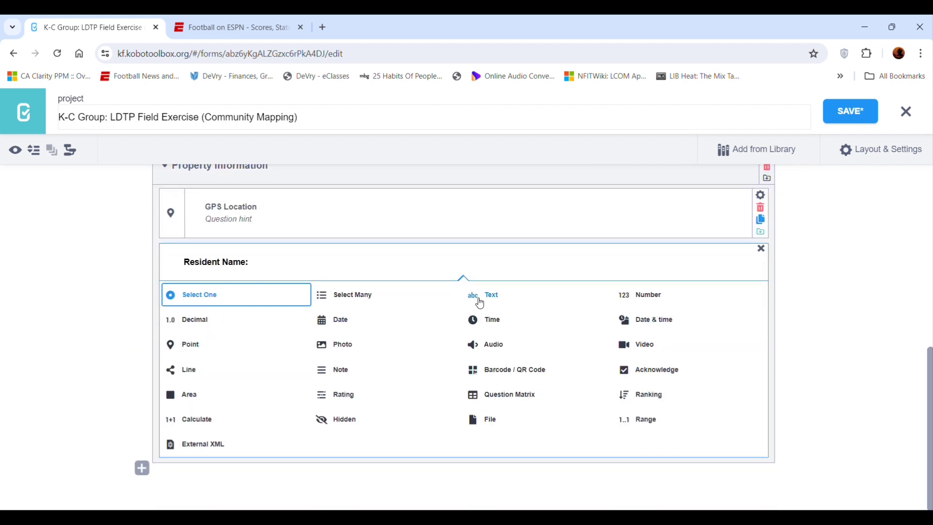
pyautogui.click(486, 297)
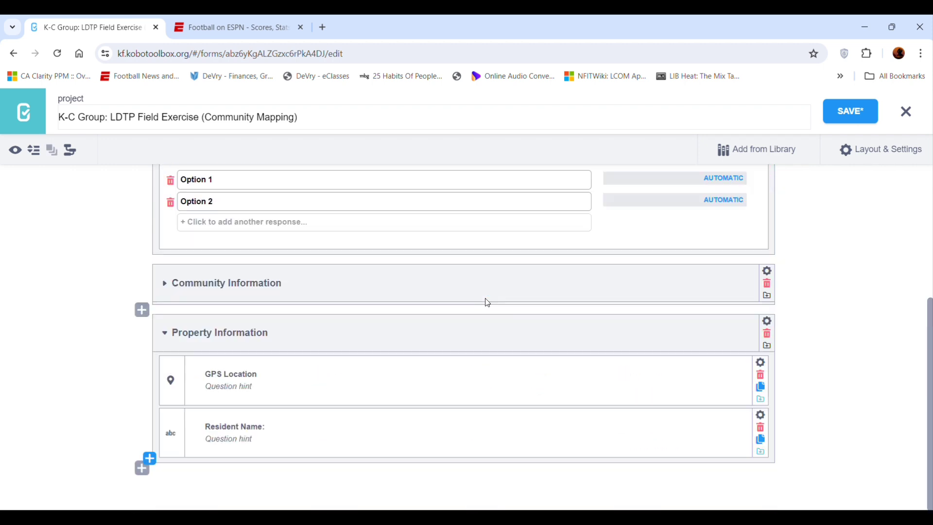
# Step: Add a Text question labelled "Owner/Landlord Name:" below Resident Name in the Property Information group
pyautogui.click(150, 458)
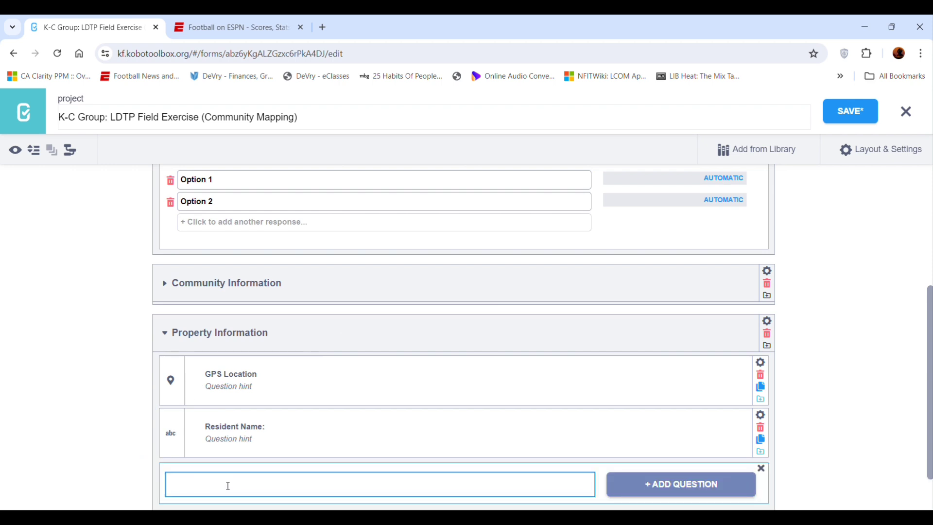
pyautogui.write('Owner/Landlord Name:')
pyautogui.scroll(-1, 249, 417)
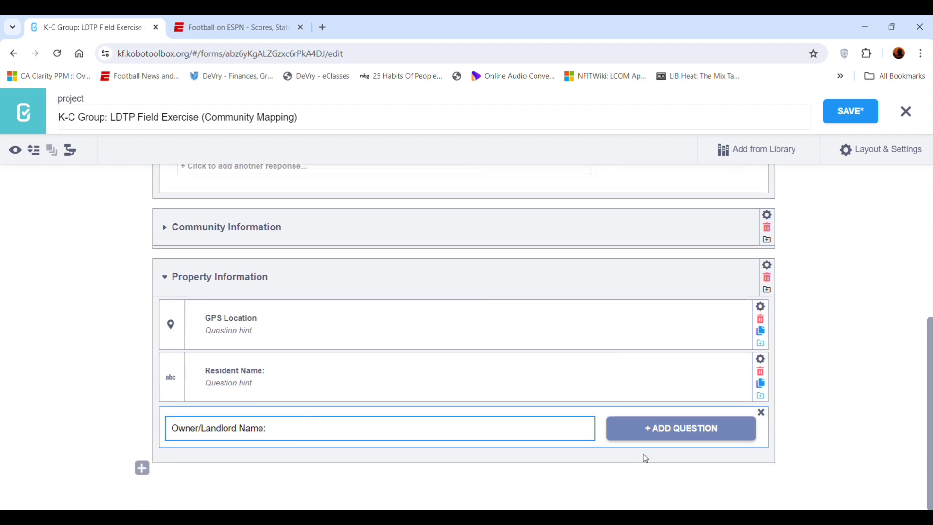
pyautogui.click(651, 437)
pyautogui.scroll(-2, 535, 413)
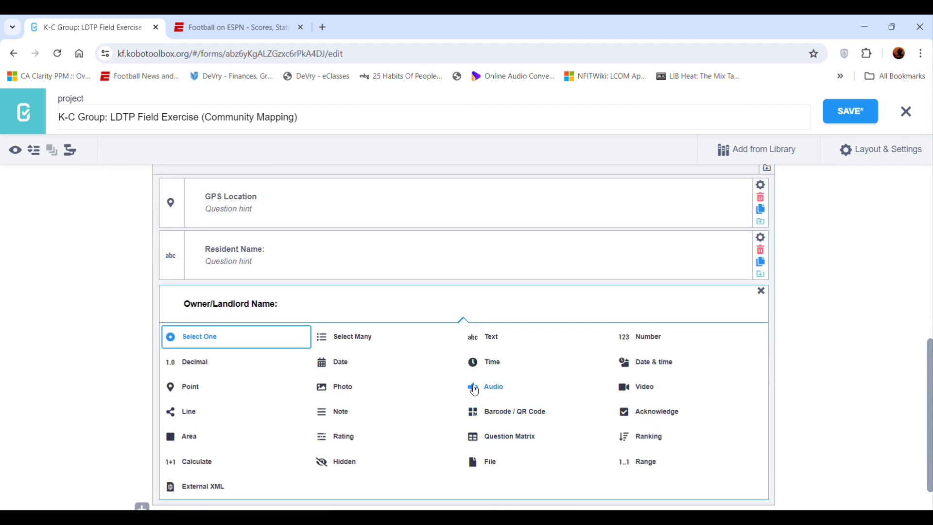
pyautogui.click(490, 337)
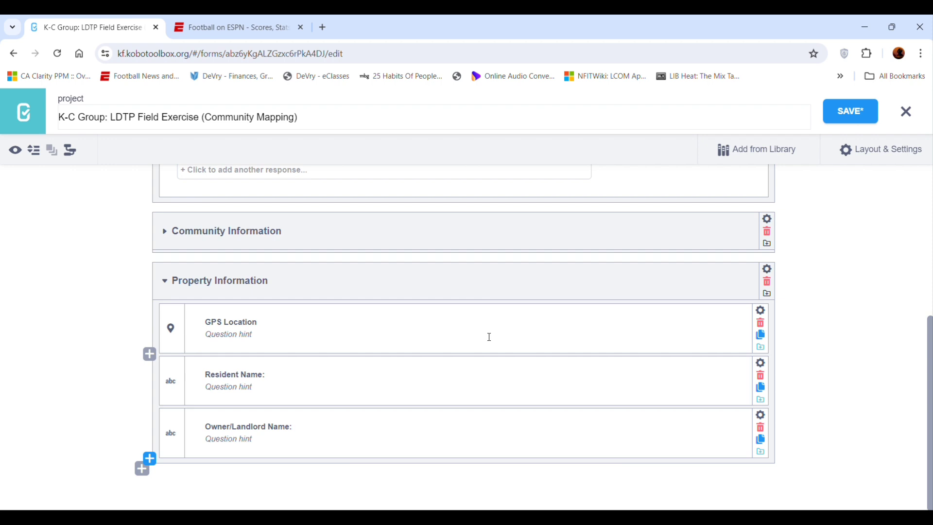
# Step: Move GPS Location below Owner/Landlord Name and add a Photo question labelled "Image" beneath it in the Property Information group
pyautogui.moveTo(177, 308); pyautogui.dragTo(180, 408)
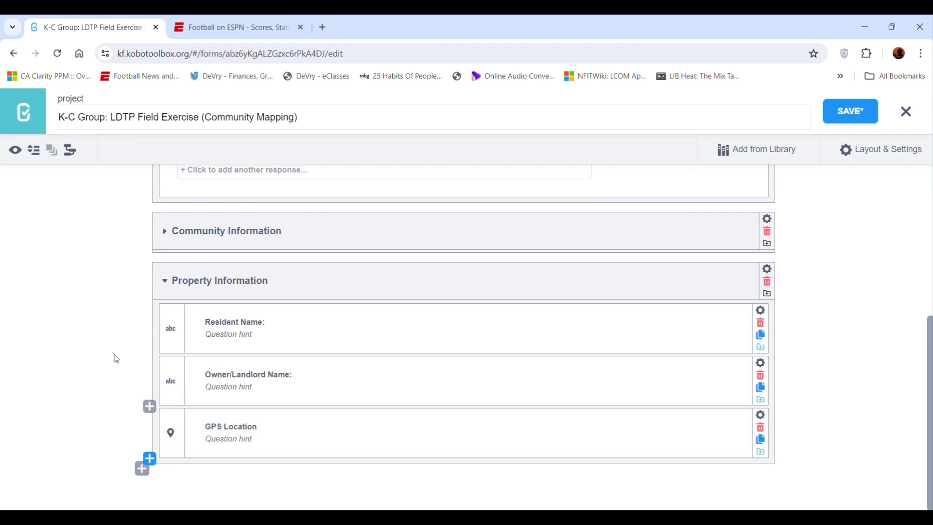
pyautogui.click(151, 460)
pyautogui.scroll(-1, 165, 447)
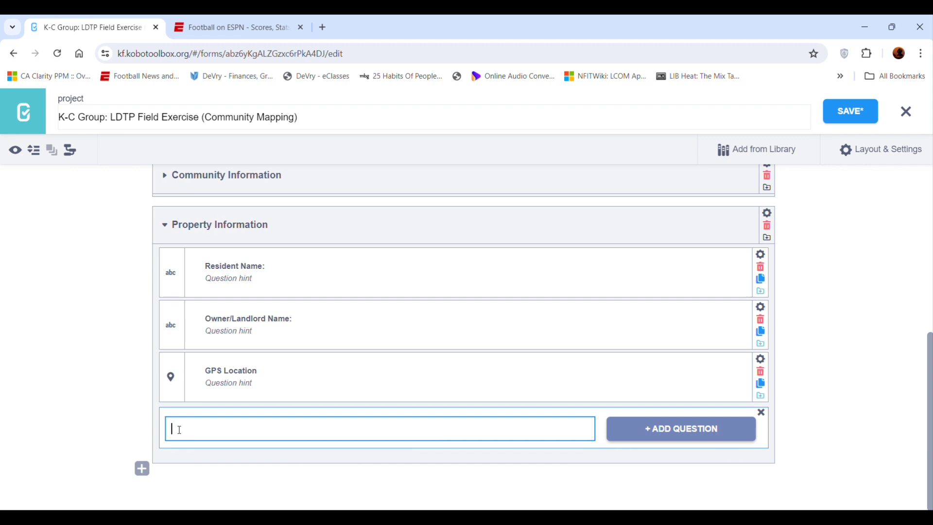
pyautogui.write('Image')
pyautogui.click(725, 437)
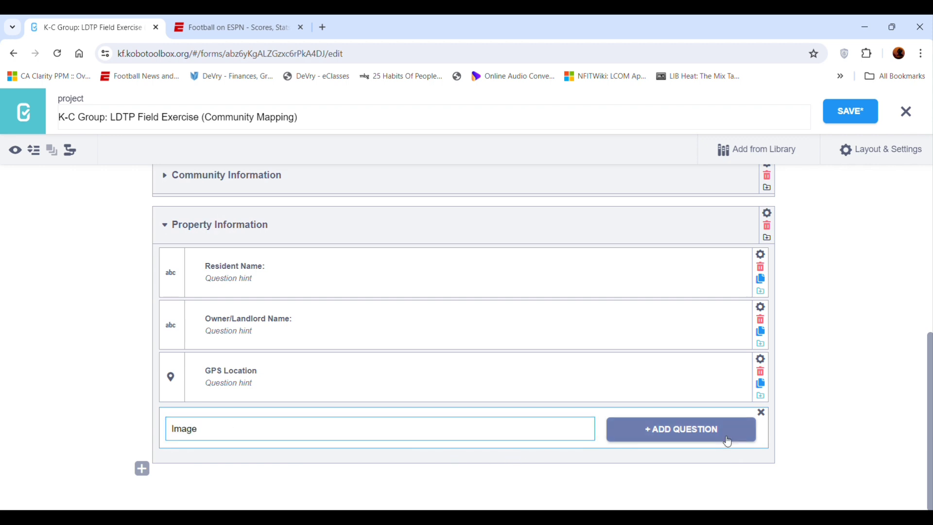
pyautogui.scroll(-2, 497, 461)
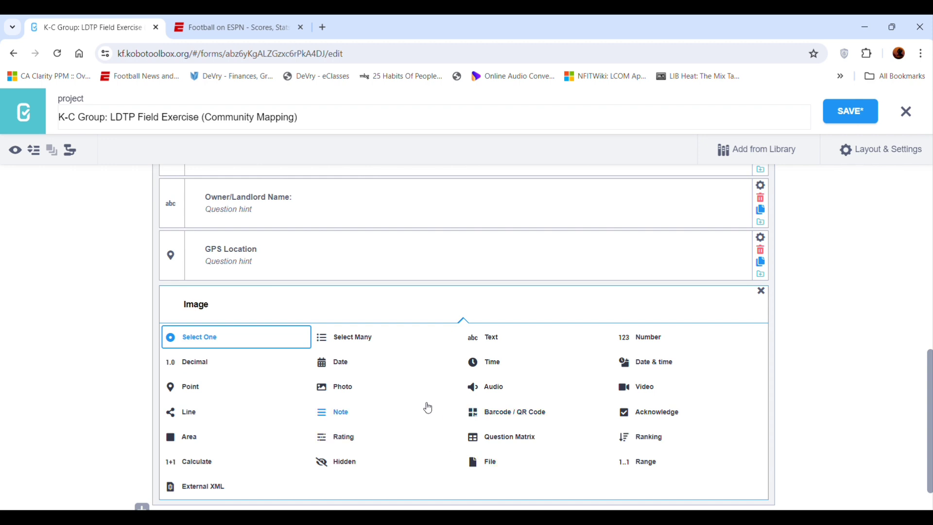
pyautogui.click(334, 387)
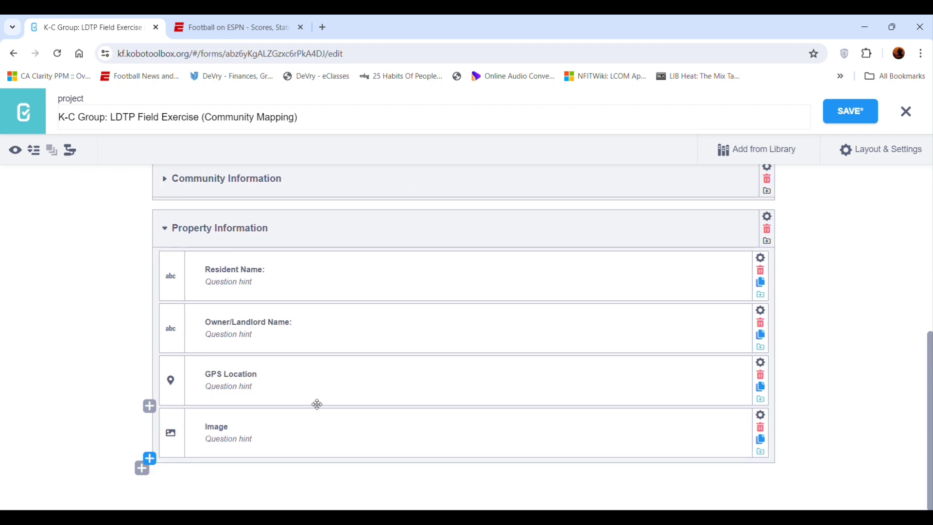
# Step: Add a Text question labelled "Comments:" below Image in the Property Information group
pyautogui.click(142, 468)
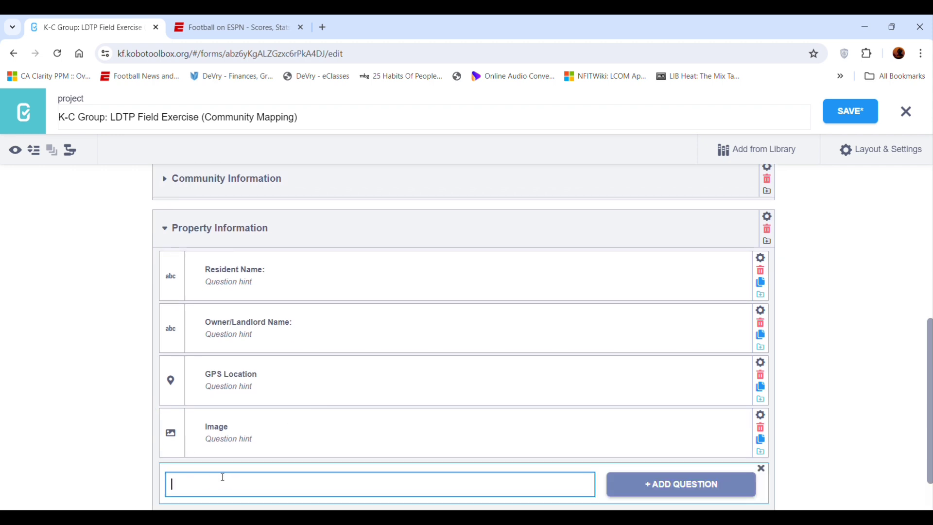
pyautogui.write('Comments:')
pyautogui.scroll(-1, 203, 491)
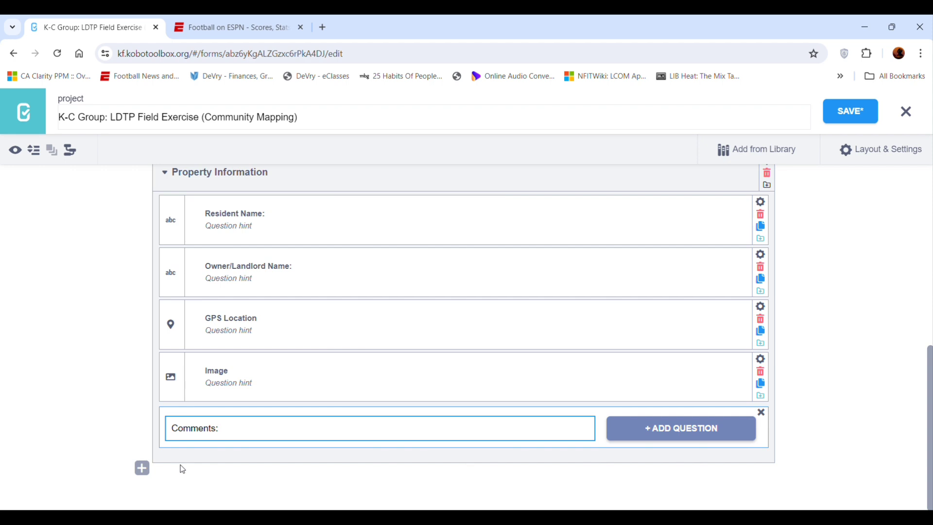
pyautogui.click(673, 430)
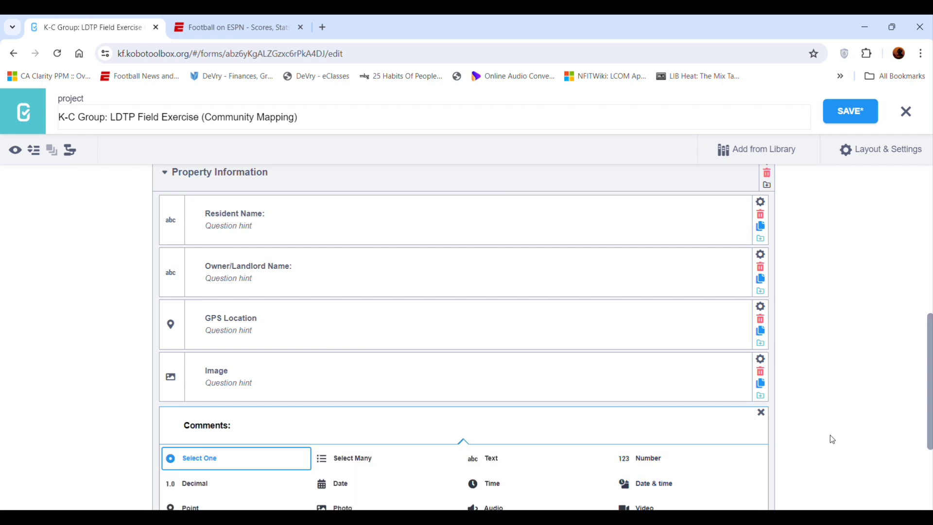
pyautogui.scroll(-3, 830, 430)
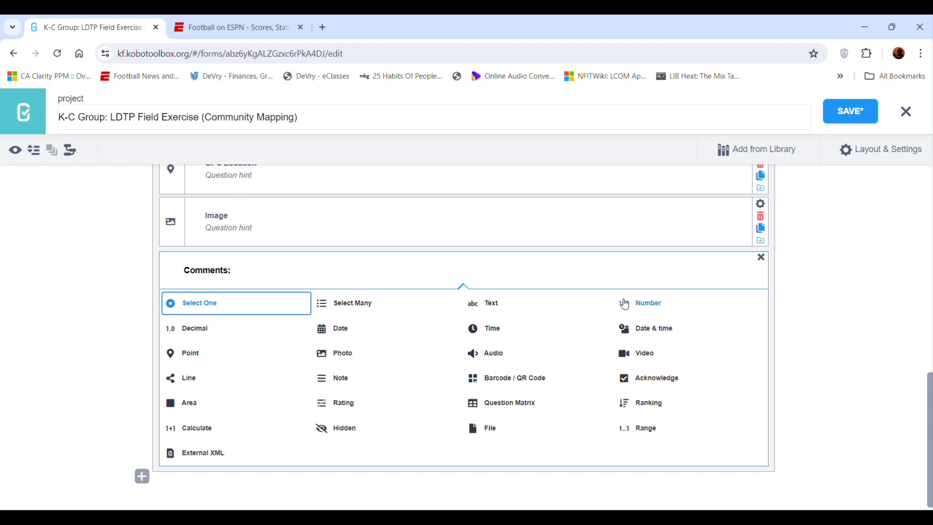
pyautogui.click(490, 303)
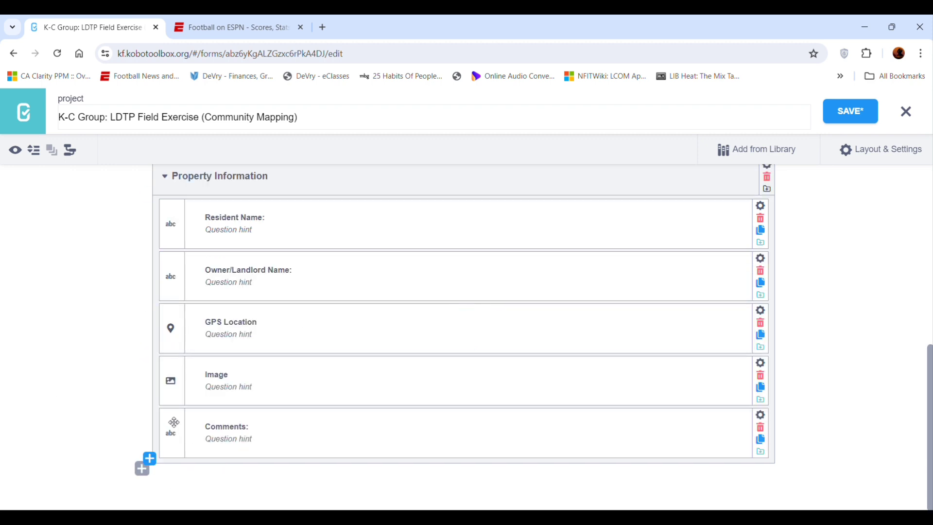
# Step: Move the Comments question out below the Property Information group by wrapping it in a temporary group and ungrouping that there
pyautogui.moveTo(174, 420); pyautogui.dragTo(166, 478)
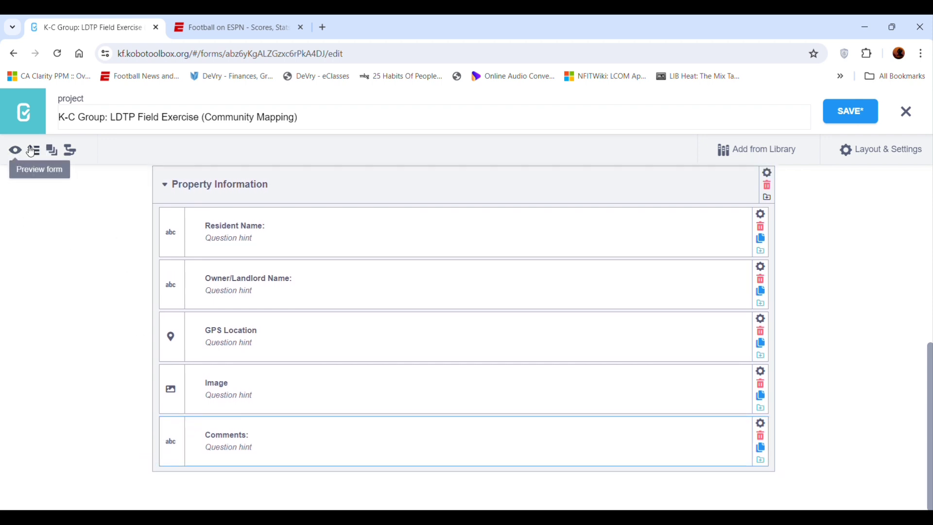
pyautogui.click(52, 150)
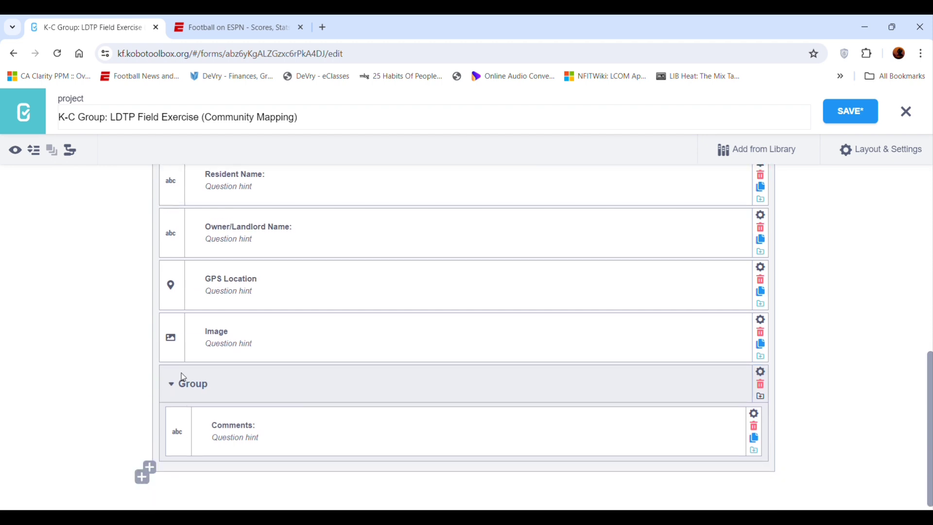
pyautogui.moveTo(175, 378); pyautogui.dragTo(217, 435)
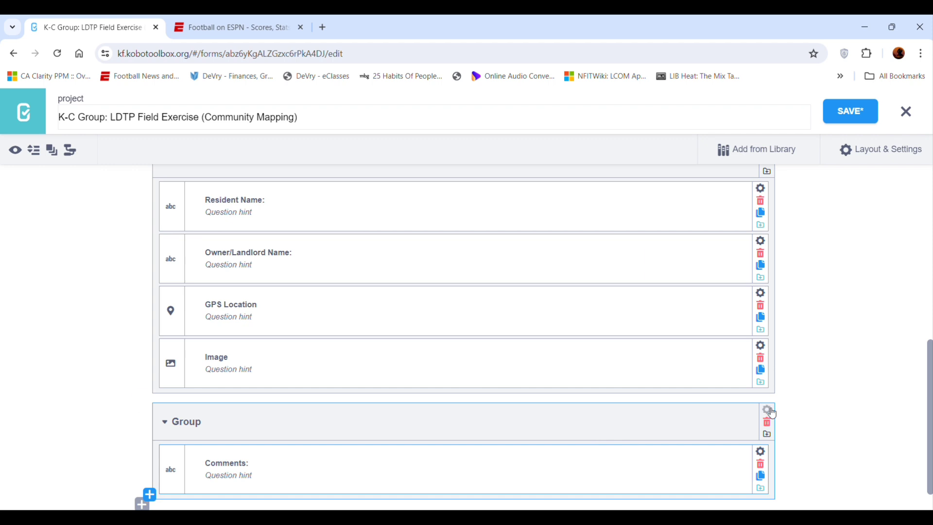
pyautogui.click(766, 427)
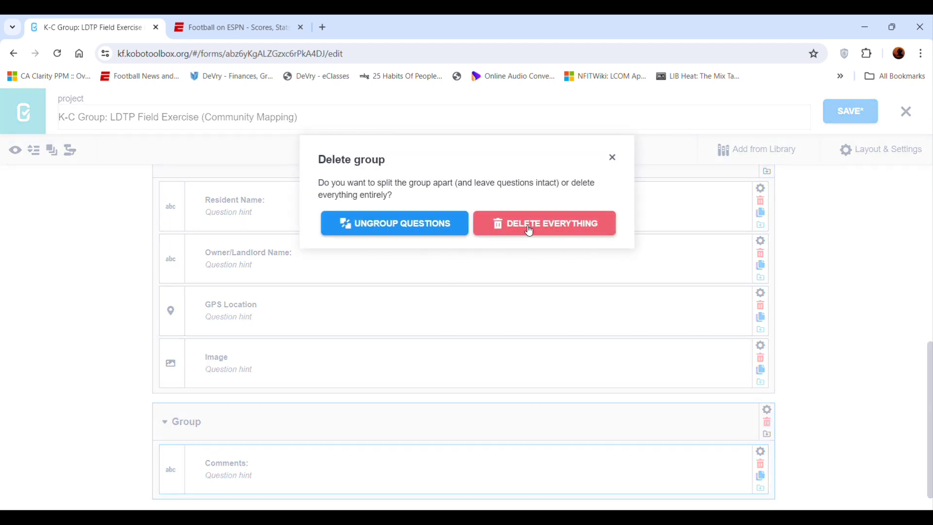
pyautogui.click(419, 228)
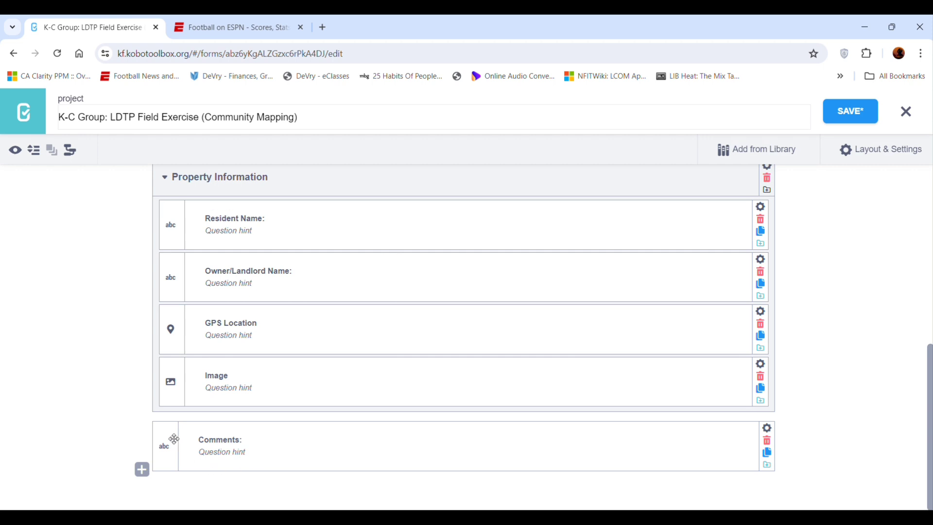
# Step: Delete the Training Session question from the Interviewer Info group
pyautogui.scroll(8, 174, 439)
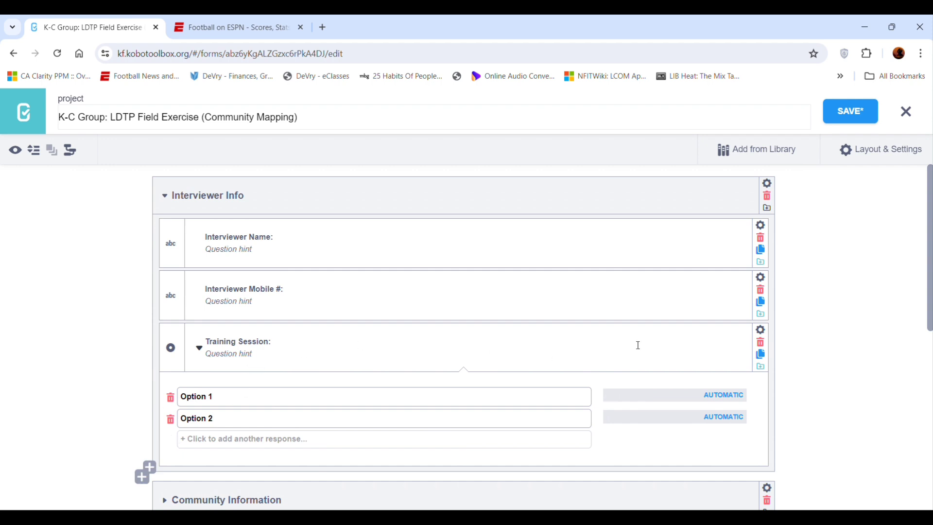
pyautogui.click(764, 346)
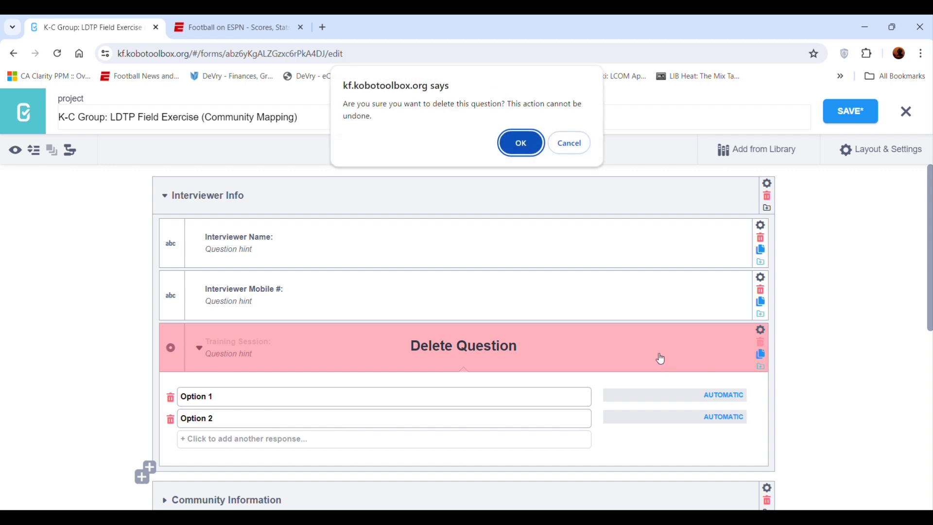
pyautogui.click(520, 144)
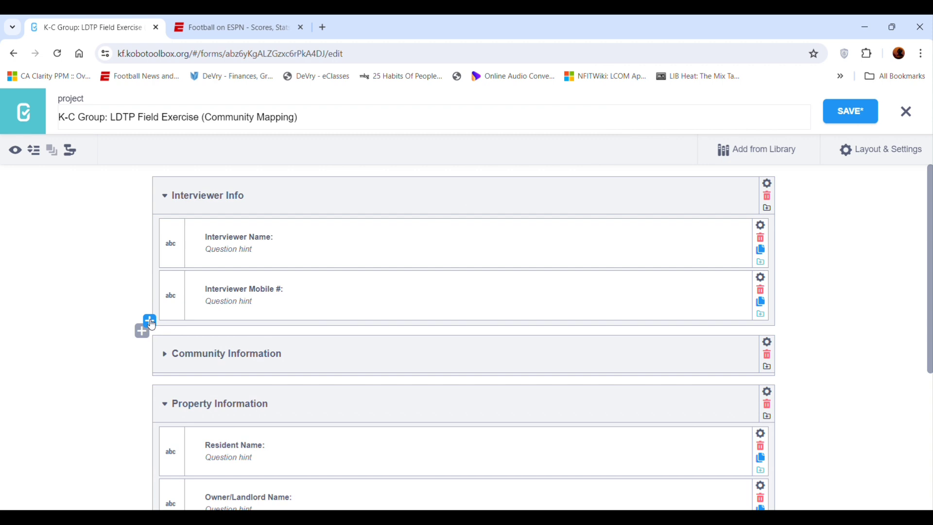
# Step: Add a Text question labelled "Training Session:" below Interviewer Mobile # in the Interviewer Info group
pyautogui.click(144, 323)
pyautogui.write('Train')
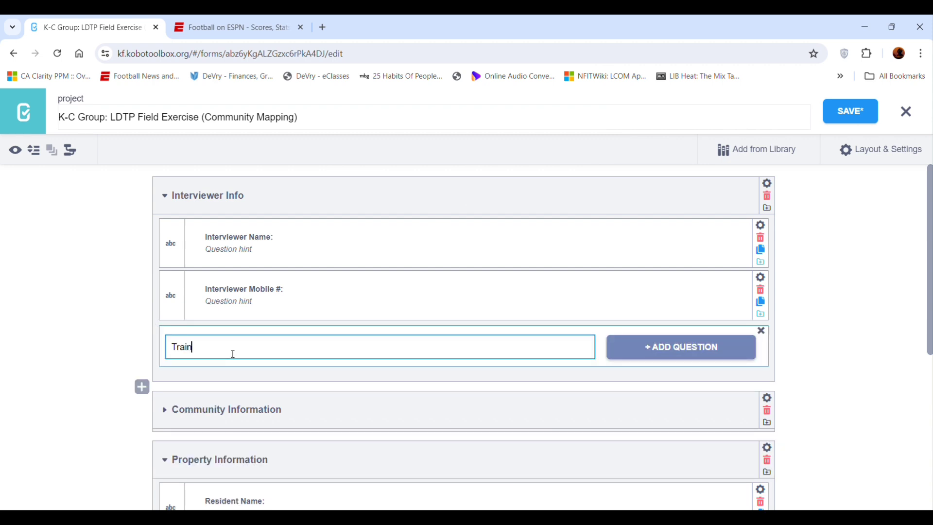
pyautogui.write('ing Session:')
pyautogui.click(672, 358)
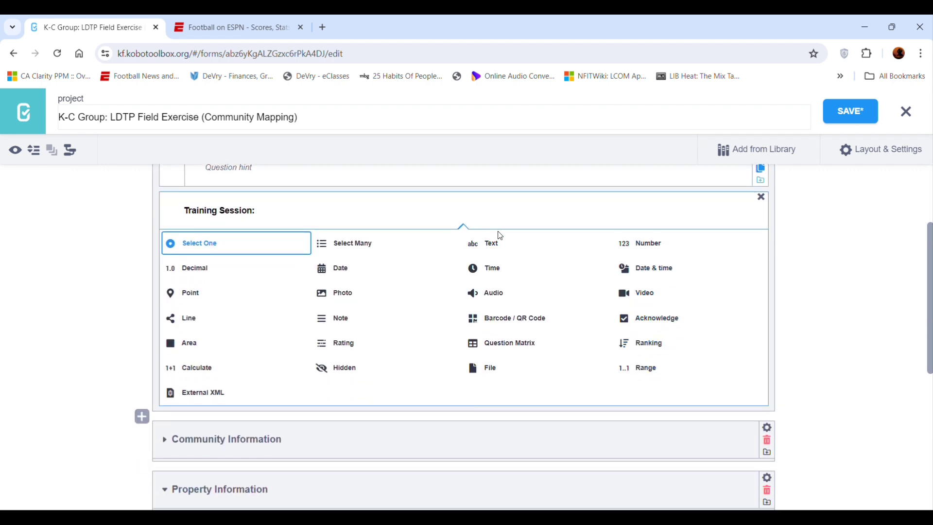
pyautogui.click(499, 237)
pyautogui.scroll(3, 95, 264)
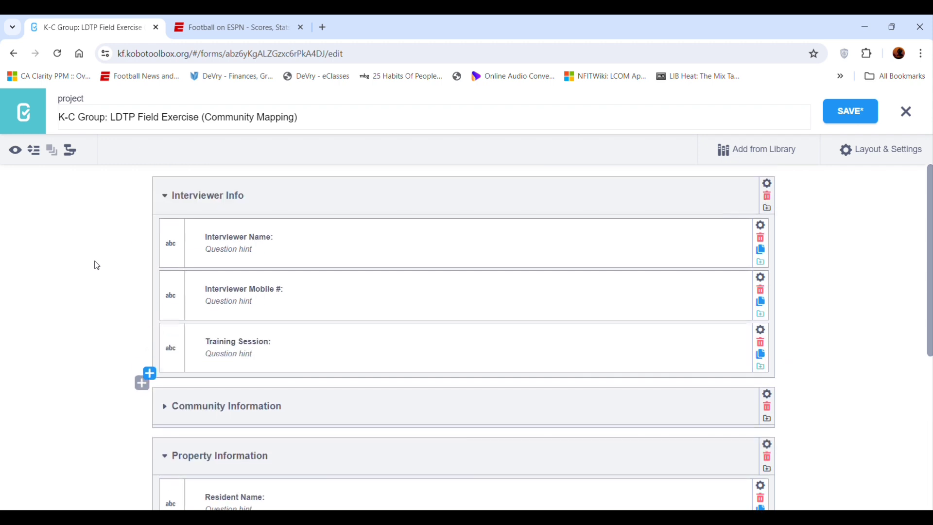
# Step: Preview the form and try the Interviewer Name, Interviewer Mobile # and Training Session fields
pyautogui.click(20, 151)
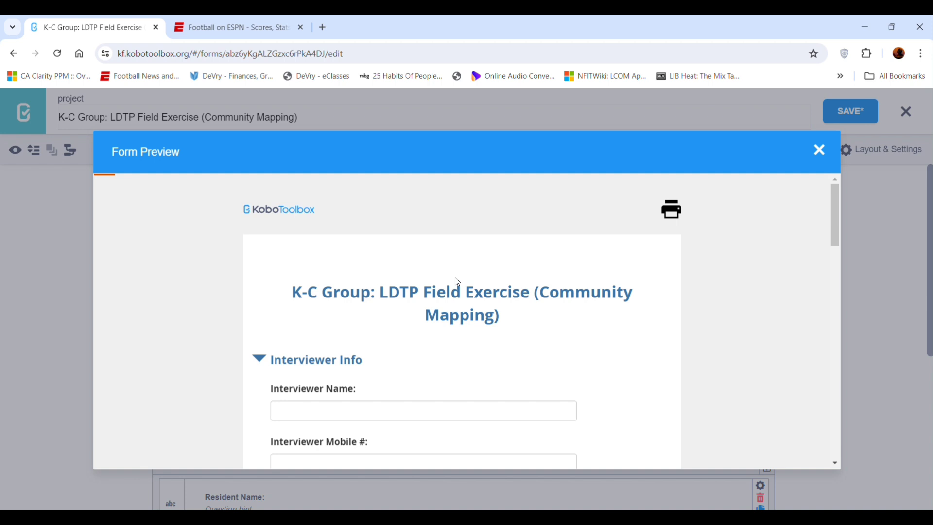
pyautogui.scroll(-2, 648, 344)
pyautogui.scroll(-1, 647, 344)
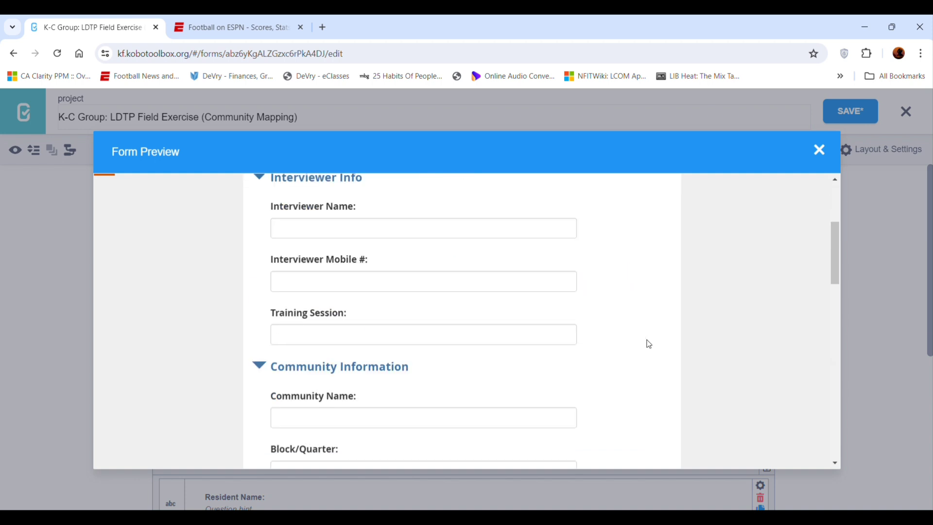
pyautogui.scroll(1, 646, 343)
pyautogui.click(447, 292)
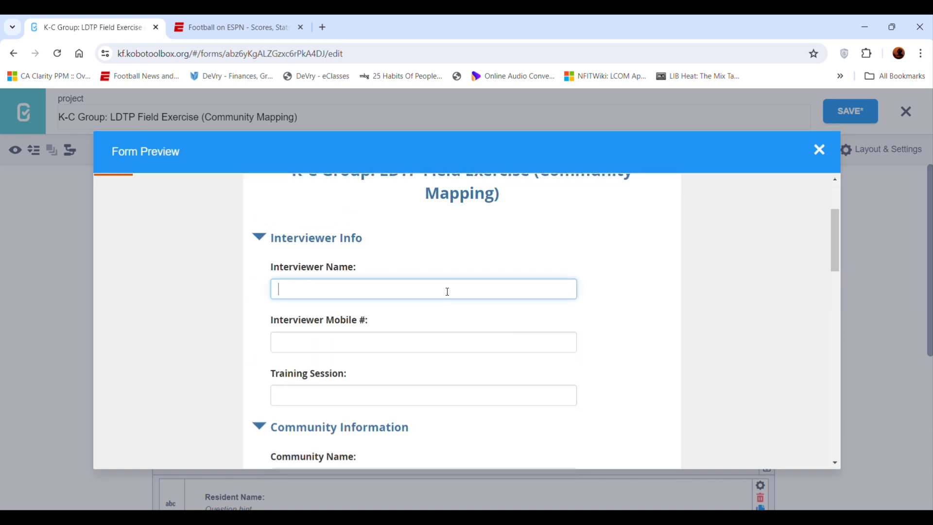
pyautogui.click(444, 343)
pyautogui.click(484, 412)
pyautogui.click(488, 397)
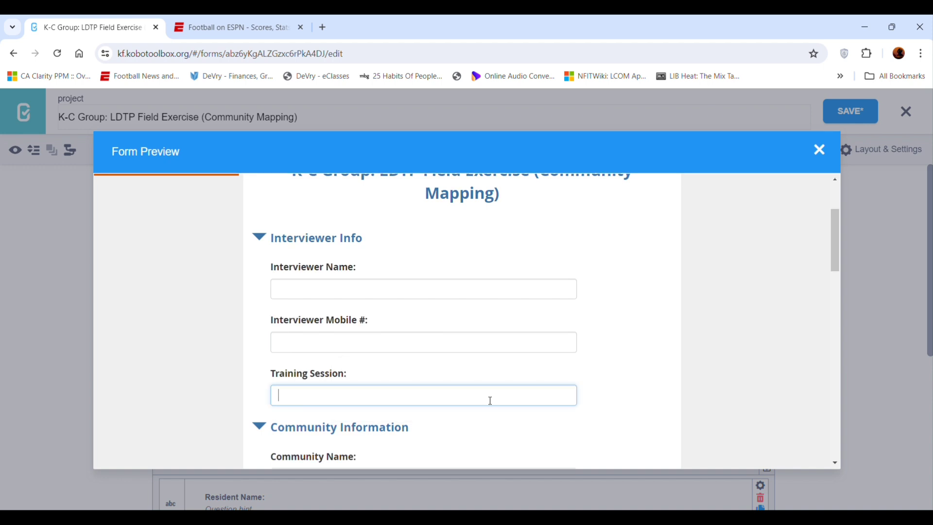
# Step: Check the preview's Community Information, Property Information and Comments fields, run the form validation, and close the preview
pyautogui.scroll(-4, 639, 418)
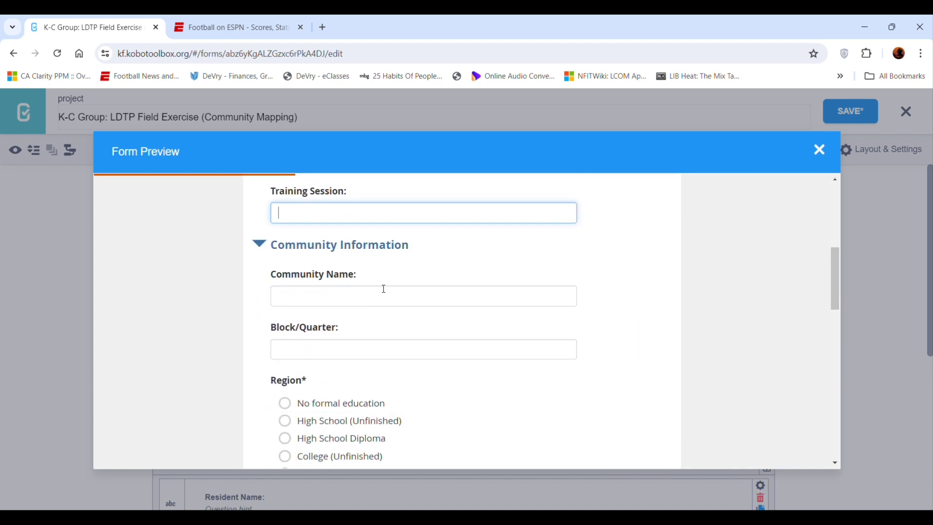
pyautogui.scroll(-3, 518, 403)
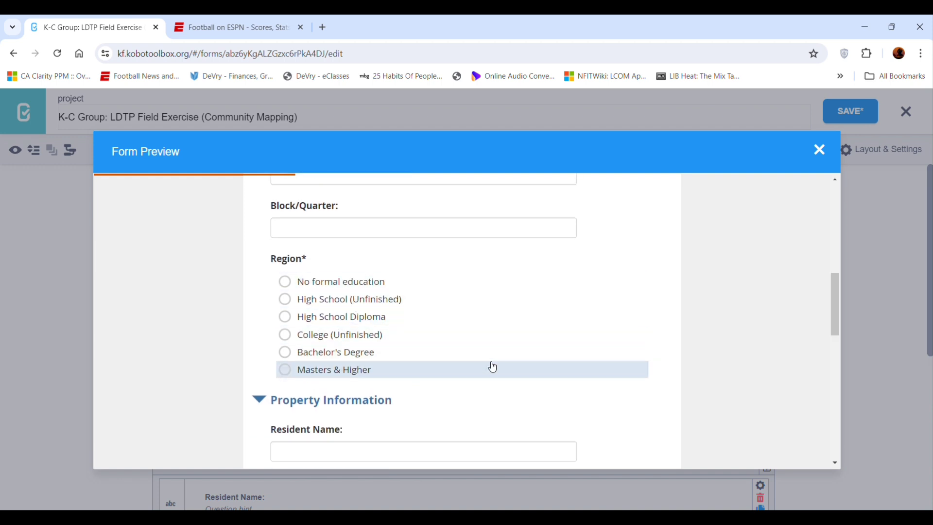
pyautogui.scroll(-2, 492, 367)
pyautogui.scroll(-2, 492, 367)
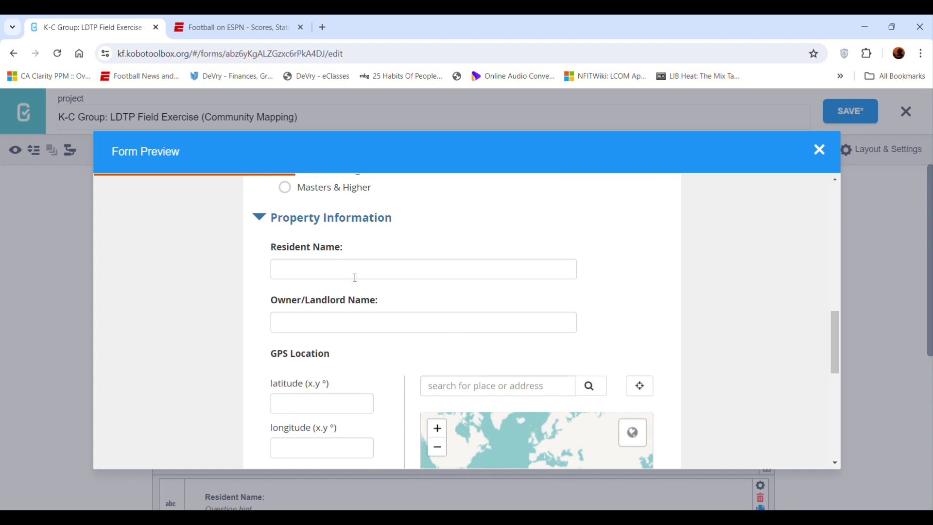
pyautogui.scroll(-4, 353, 318)
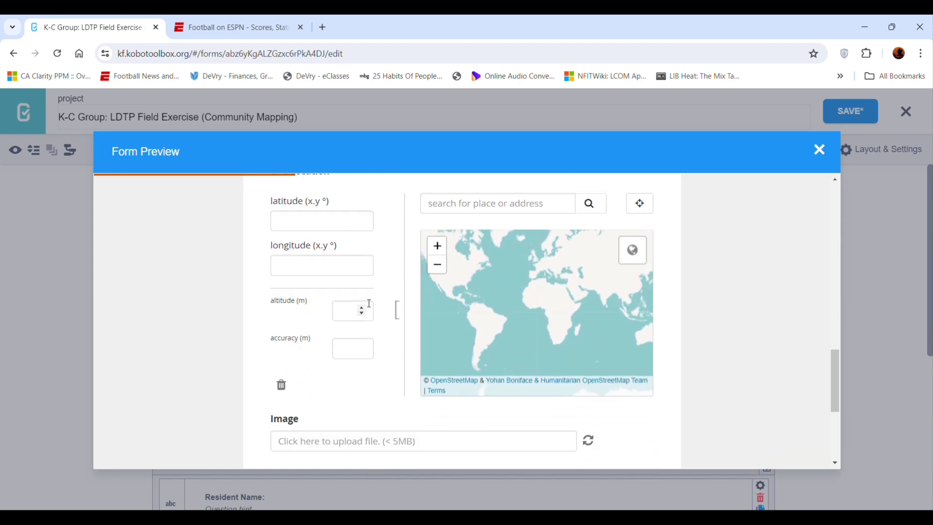
pyautogui.scroll(-3, 369, 303)
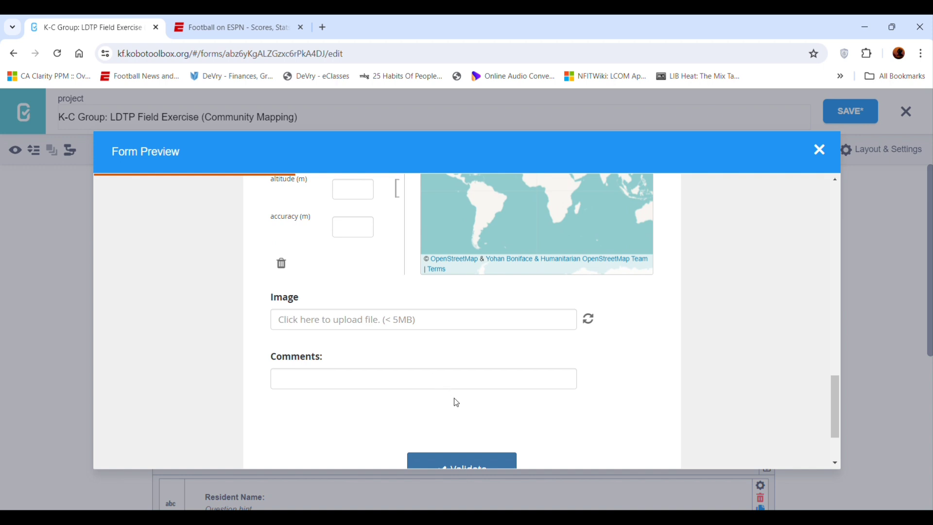
pyautogui.scroll(-2, 458, 440)
pyautogui.click(453, 395)
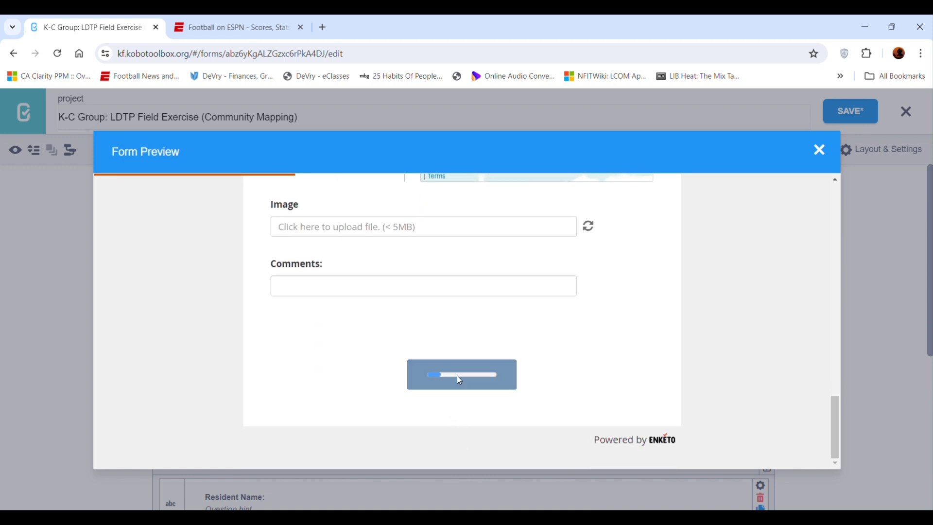
pyautogui.click(599, 385)
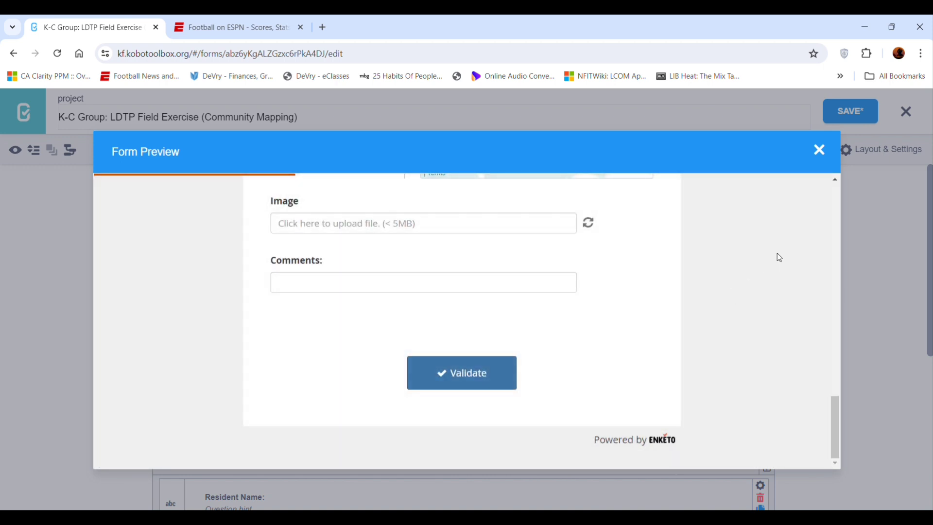
pyautogui.click(819, 152)
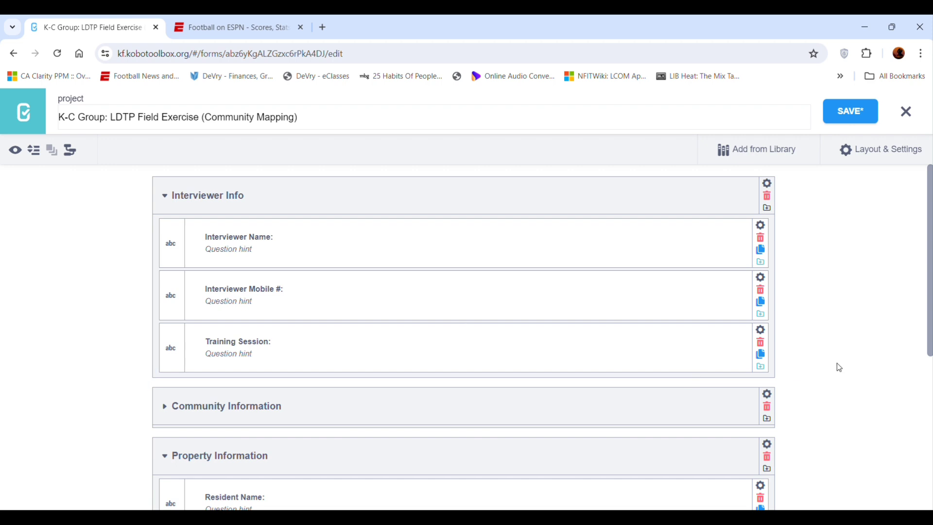
# Step: Review the form's groups and questions in the editor, expanding the Community Information group to inspect its questions
pyautogui.scroll(-1, 820, 360)
pyautogui.scroll(-5, 821, 360)
pyautogui.scroll(6, 821, 360)
pyautogui.scroll(-5, 821, 360)
pyautogui.scroll(5, 821, 361)
pyautogui.scroll(-6, 821, 360)
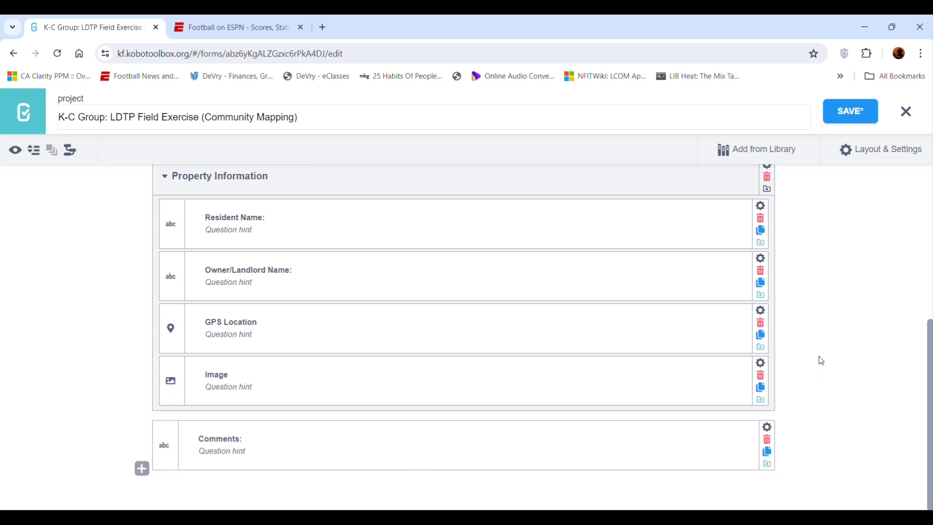
pyautogui.scroll(5, 821, 361)
pyautogui.scroll(1, 821, 360)
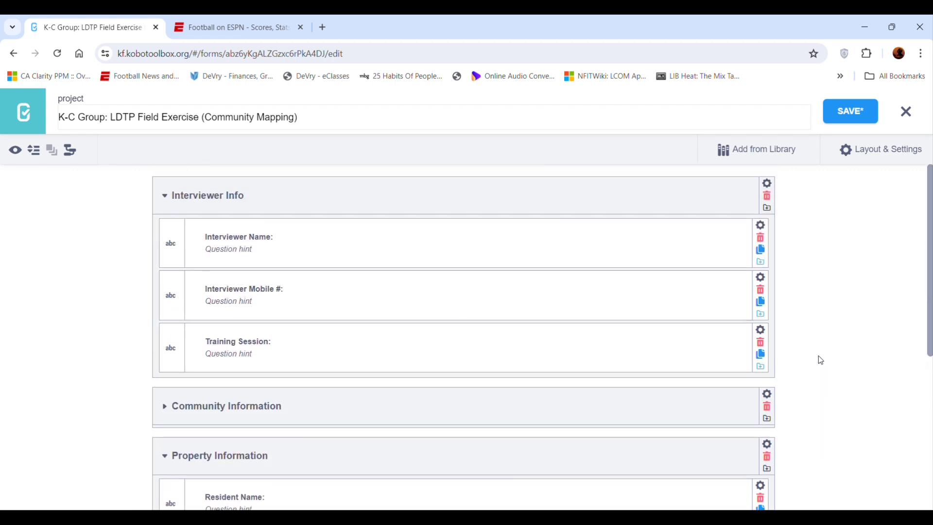
pyautogui.click(163, 412)
pyautogui.scroll(-5, 65, 328)
pyautogui.scroll(5, 68, 331)
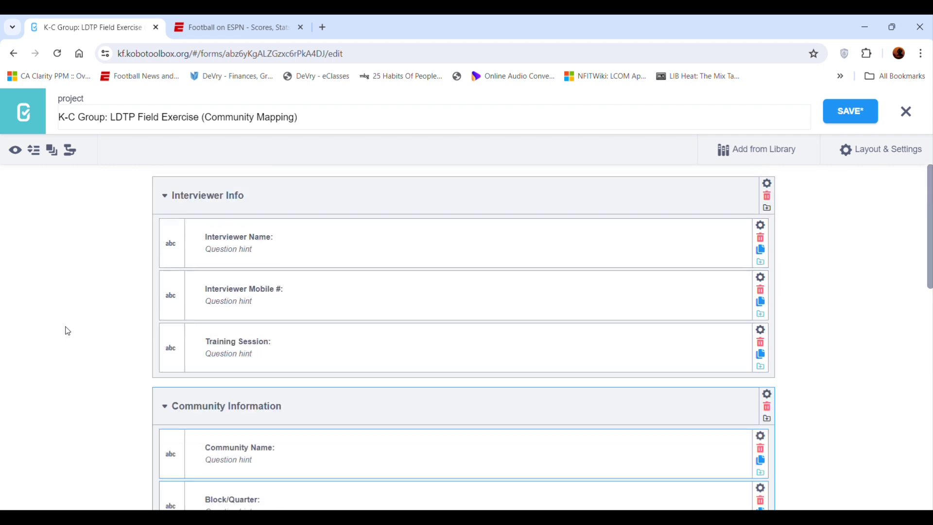